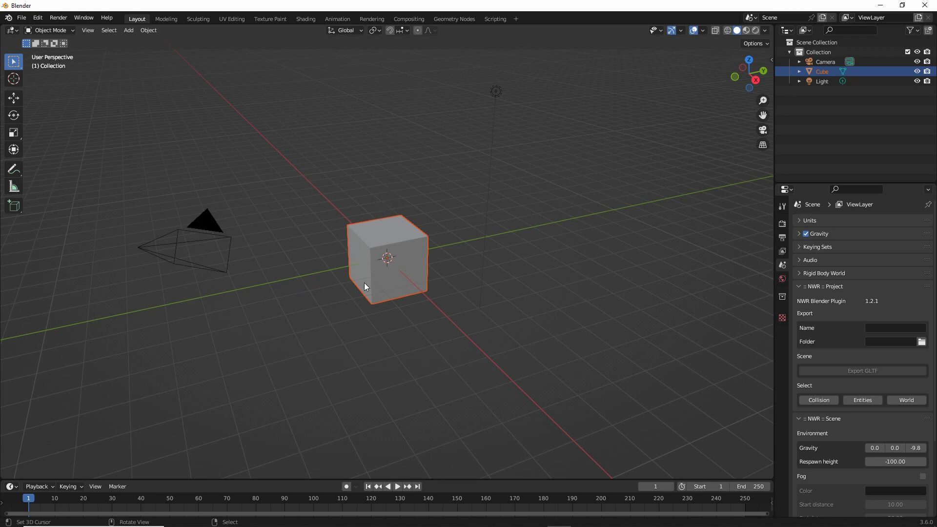
- Select the cube and rename its material as leaves
{"action": "middle_click_drag", "start_coordinate": [364, 283], "coordinate": [352, 303]}
{"action": "scroll", "coordinate": [353, 303], "scroll_direction": "up", "scroll_amount": 3}
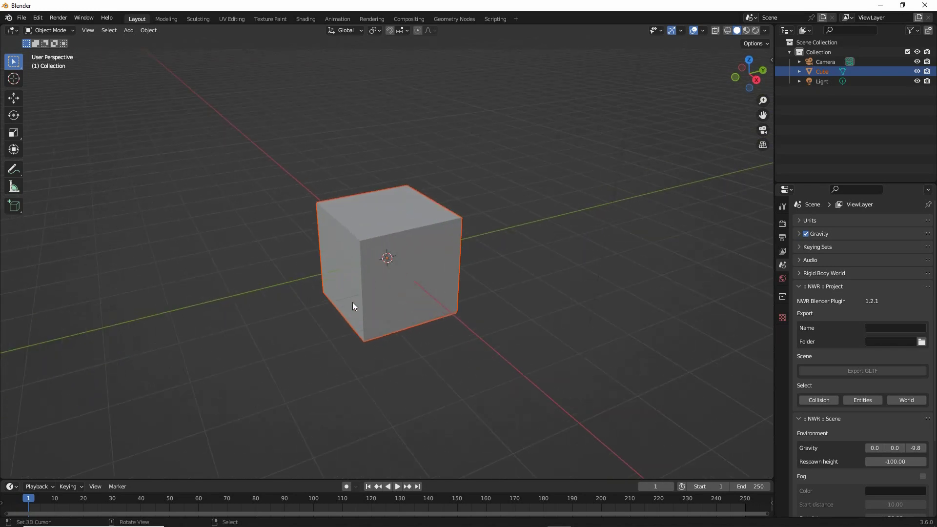
{"action": "left_click", "coordinate": [352, 303]}
{"action": "key", "text": "ctrl+2"}
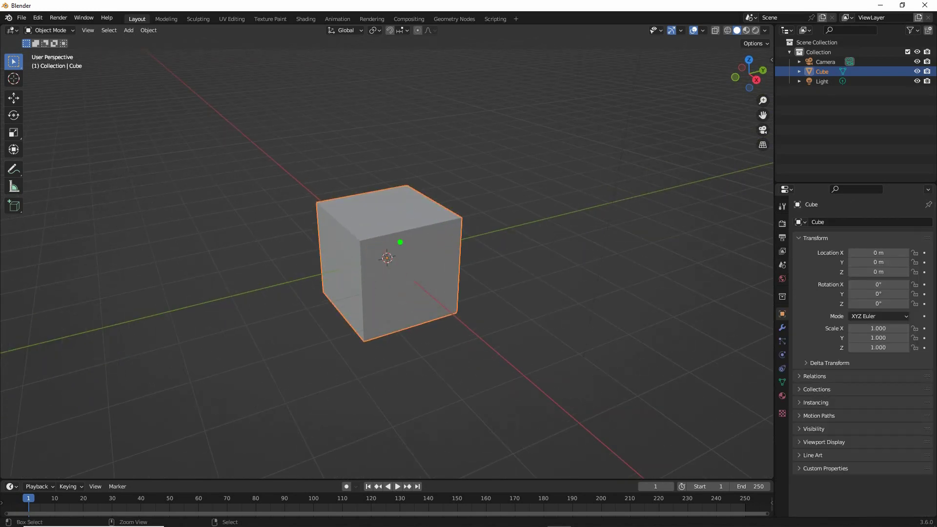
{"action": "left_click_drag", "start_coordinate": [392, 224], "coordinate": [368, 250]}
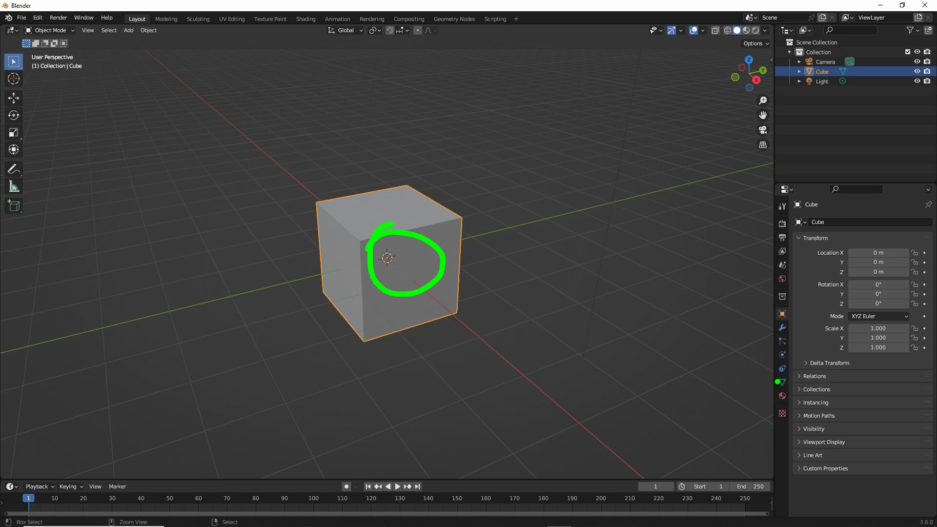
{"action": "left_click_drag", "start_coordinate": [778, 382], "coordinate": [784, 387]}
{"action": "key", "text": "Escape"}
{"action": "left_click", "coordinate": [782, 396]}
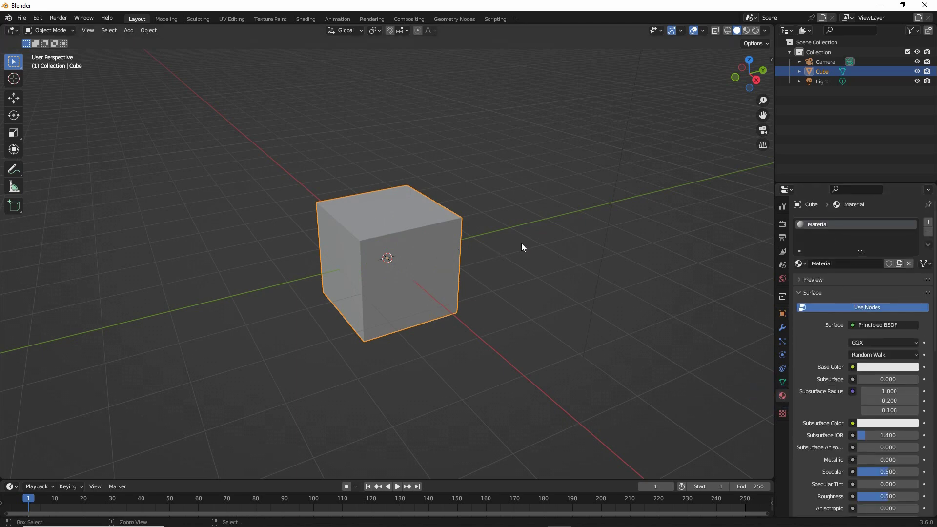
{"action": "double_click", "coordinate": [836, 264]}
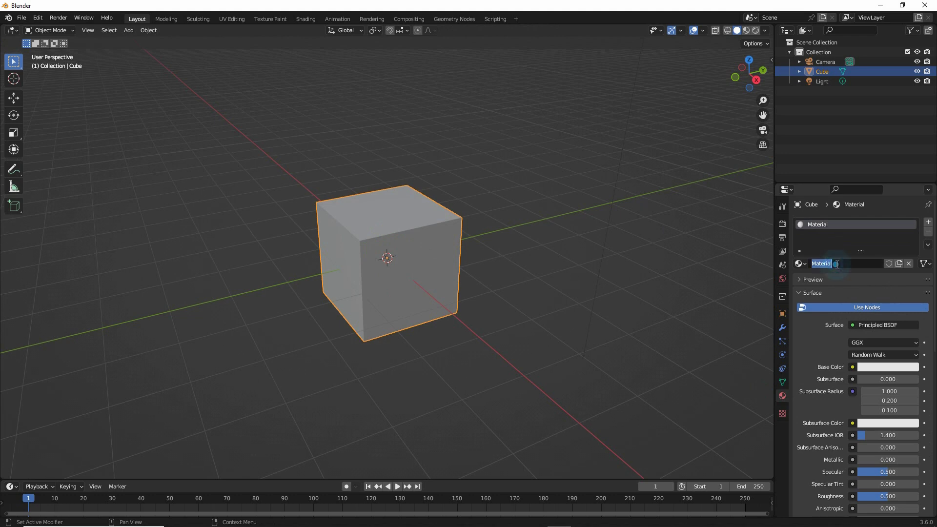
{"action": "type", "text": "leaves"}
{"action": "key", "text": "Return"}
- Expand the material preview and look through the surface settings of the leaves material
{"action": "left_click", "coordinate": [798, 280]}
{"action": "scroll", "coordinate": [822, 348], "scroll_direction": "down", "scroll_amount": 9}
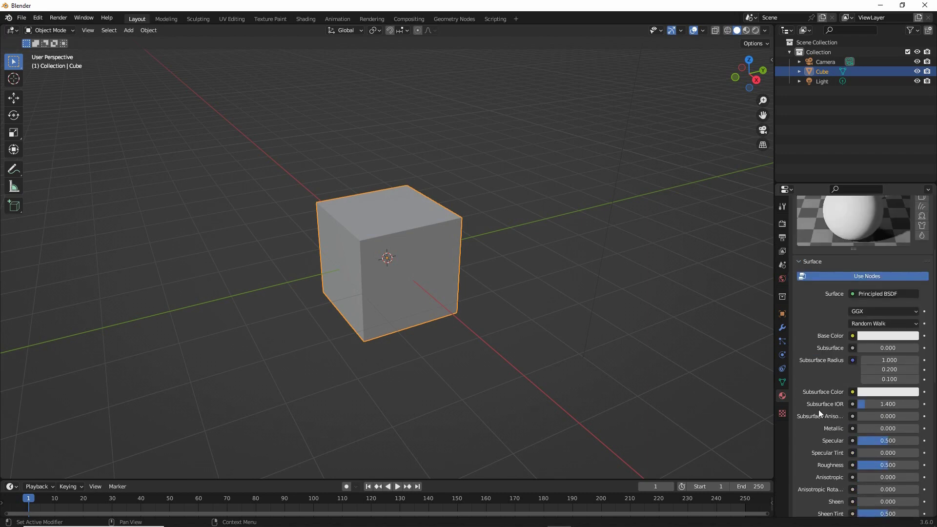
{"action": "scroll", "coordinate": [822, 401], "scroll_direction": "down", "scroll_amount": 5}
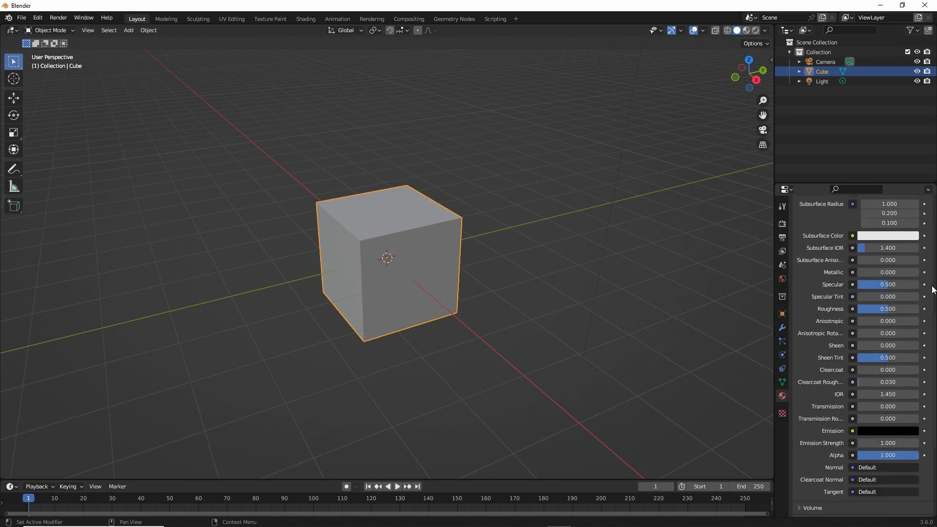
{"action": "scroll", "coordinate": [839, 326], "scroll_direction": "up", "scroll_amount": 12}
{"action": "scroll", "coordinate": [838, 327], "scroll_direction": "up", "scroll_amount": 2}
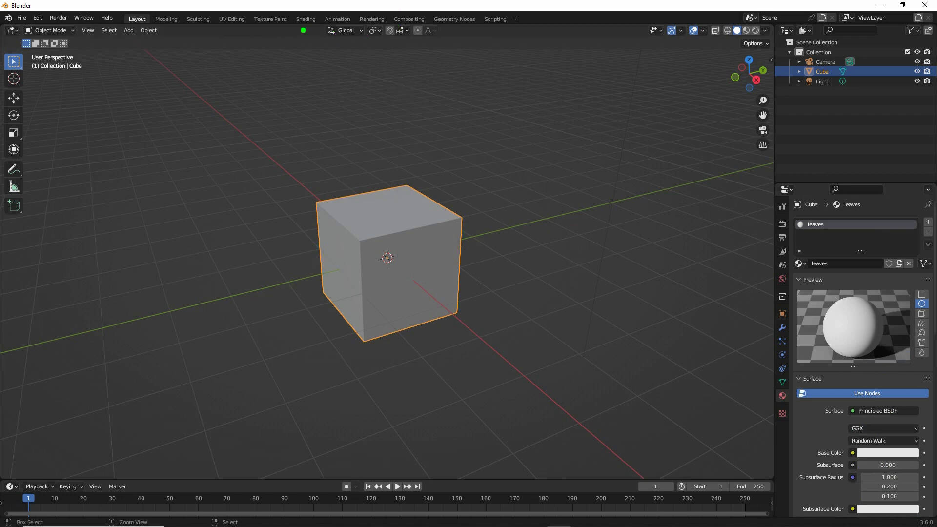
- Switch to the Shading workspace and frame the selected cube in the 3D view
{"action": "mouse_move", "coordinate": [295, 31]}
{"action": "left_mouse_down"}
{"action": "mouse_move", "coordinate": [327, 31]}
{"action": "mouse_move", "coordinate": [307, 36]}
{"action": "left_mouse_up"}
{"action": "key", "text": "Escape"}
{"action": "left_click", "coordinate": [308, 19]}
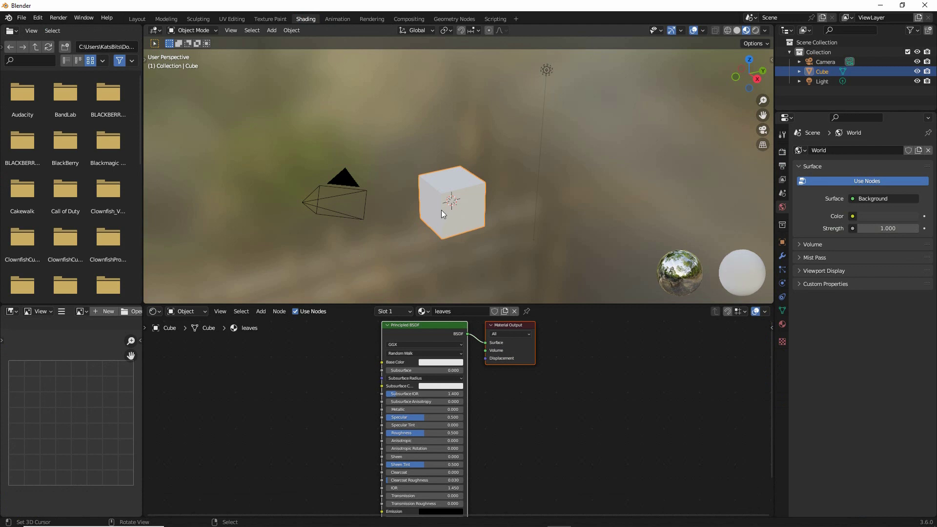
{"action": "key", "text": "KP_Decimal"}
{"action": "middle_click_drag", "start_coordinate": [280, 414], "coordinate": [298, 430]}
{"action": "scroll", "coordinate": [297, 430], "scroll_direction": "up", "scroll_amount": 2}
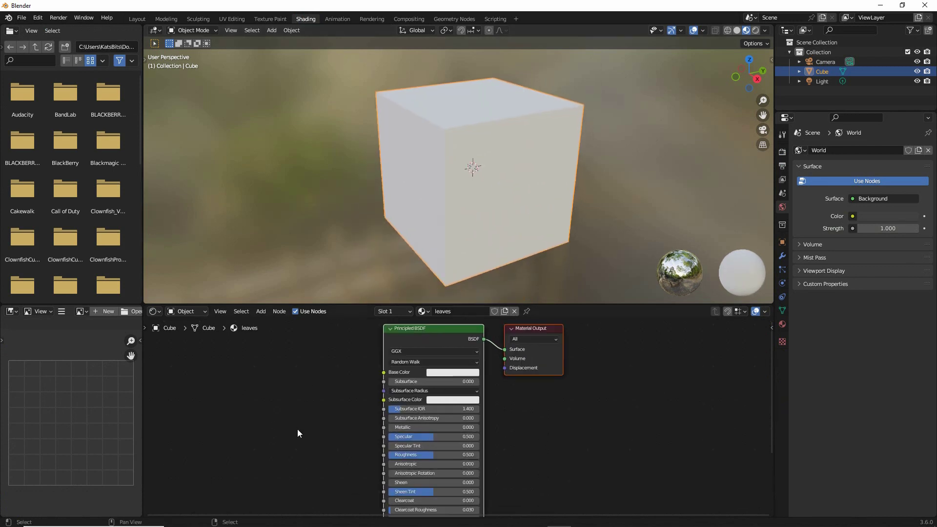
- Add an Image Texture node and place it in the empty area before the Principled BSDF node
{"action": "left_click", "coordinate": [261, 311]}
{"action": "mouse_move", "coordinate": [285, 366]}
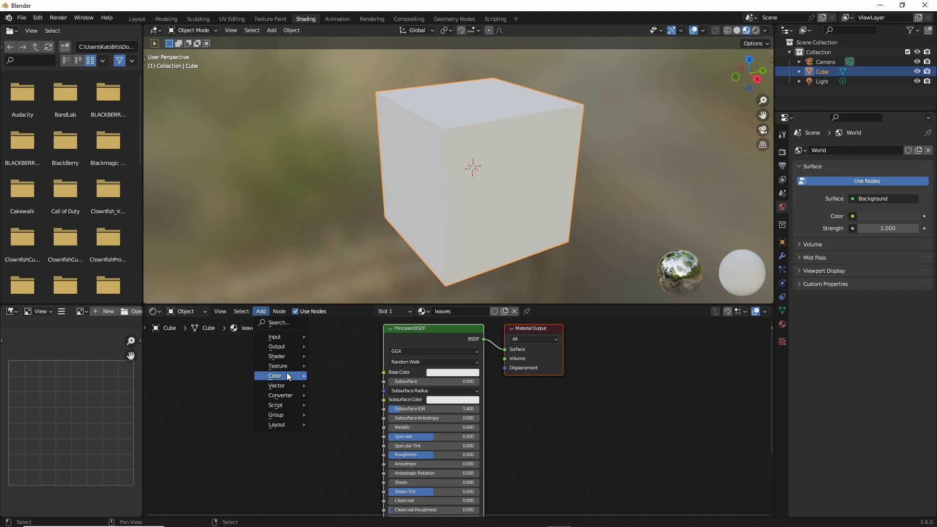
{"action": "left_click", "coordinate": [334, 415]}
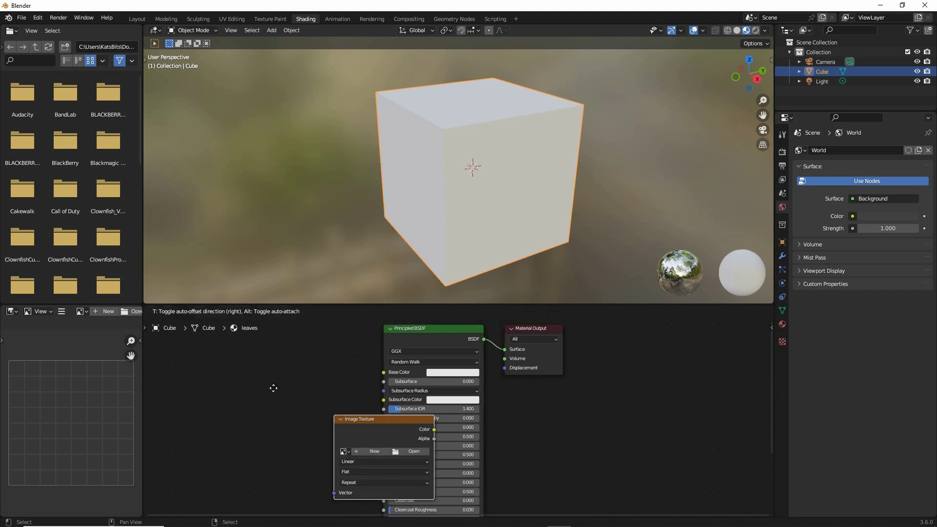
{"action": "left_click", "coordinate": [271, 443]}
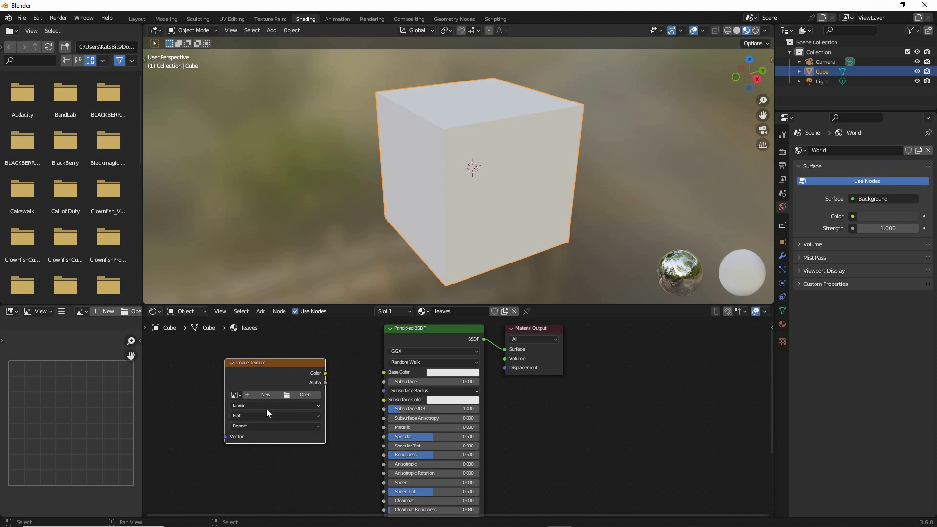
- Start a new image in the Image Texture node, named leaves, with a width and height of 16 px
{"action": "left_click_drag", "start_coordinate": [255, 384], "coordinate": [237, 370], "text": "ctrl"}
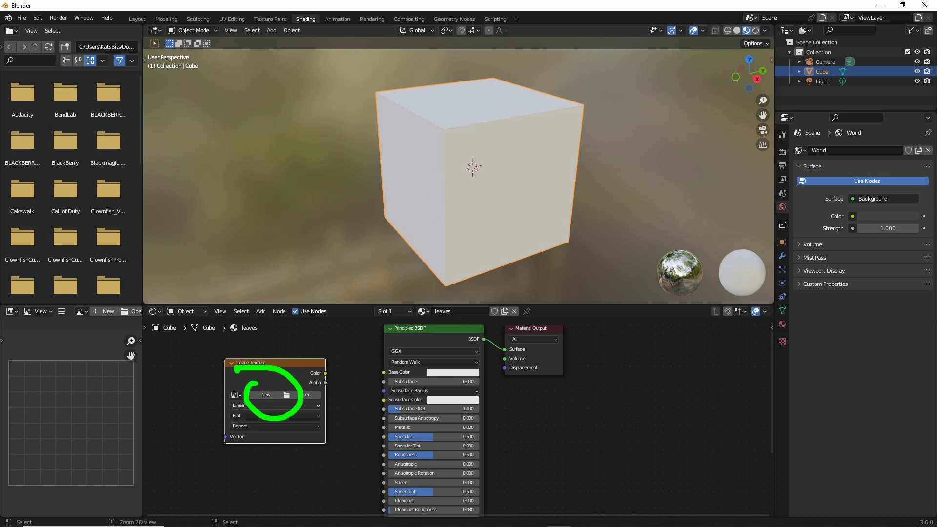
{"action": "left_click", "coordinate": [267, 395]}
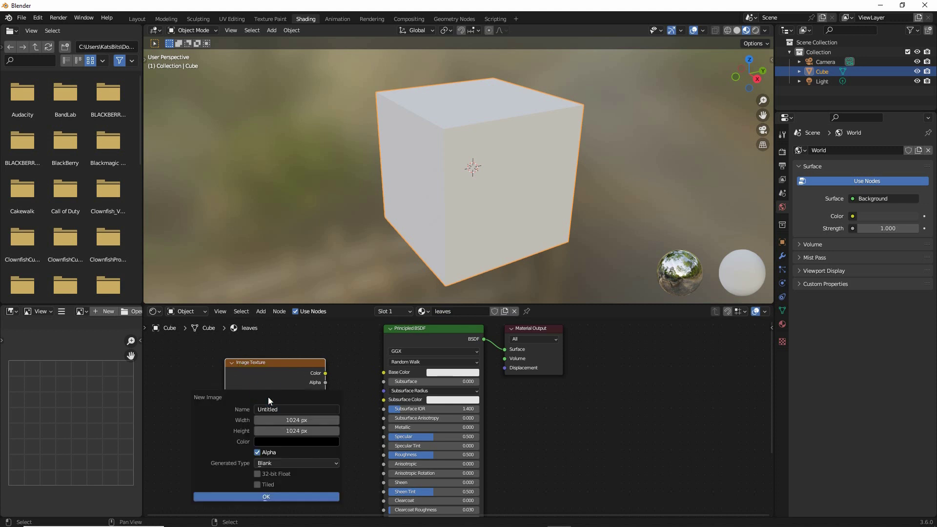
{"action": "left_click", "coordinate": [275, 410]}
{"action": "type", "text": "leaves"}
{"action": "left_click", "coordinate": [291, 423]}
{"action": "left_click", "coordinate": [291, 419]}
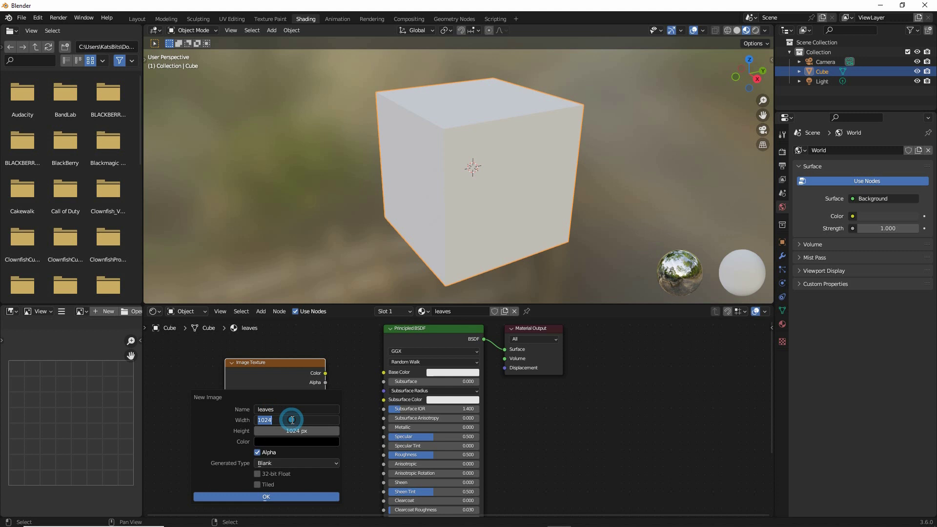
{"action": "type", "text": "16"}
{"action": "left_click", "coordinate": [293, 428]}
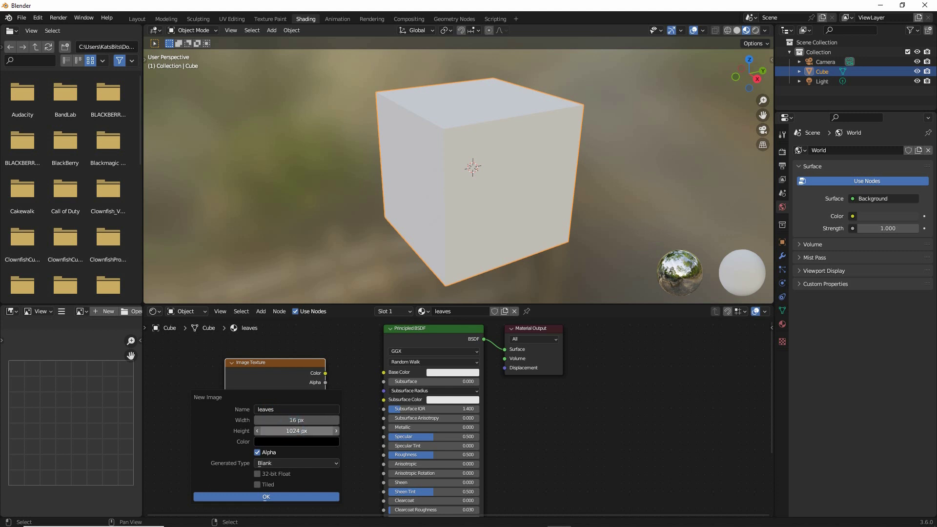
{"action": "left_click", "coordinate": [290, 431]}
{"action": "type", "text": "16"}
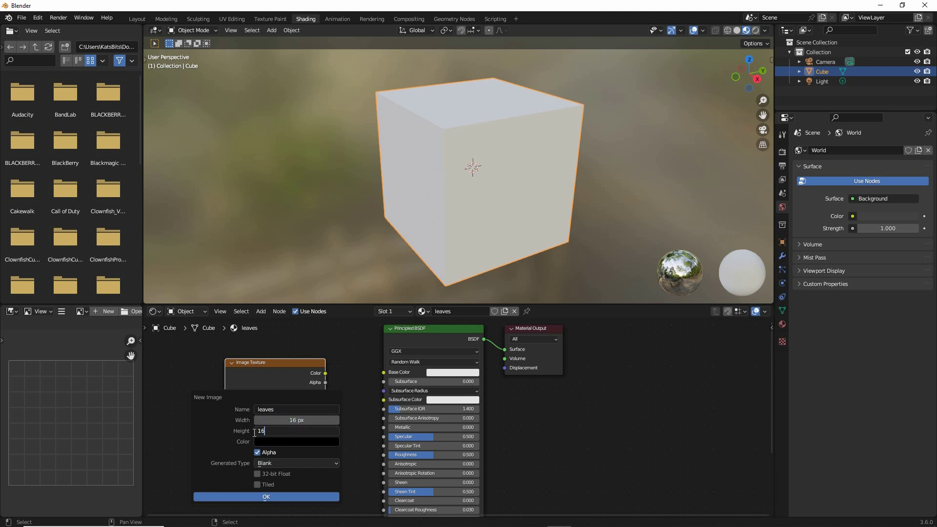
{"action": "left_click", "coordinate": [243, 435]}
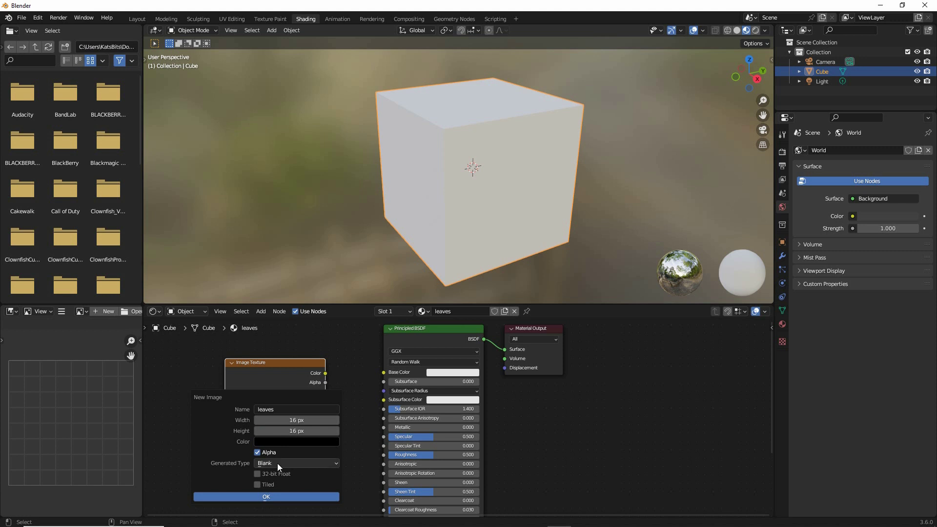
- Set the new image's generated type to Color Grid and create the image
{"action": "key", "text": "ctrl+2"}
{"action": "left_click_drag", "start_coordinate": [214, 469], "coordinate": [245, 472]}
{"action": "left_click", "coordinate": [281, 465]}
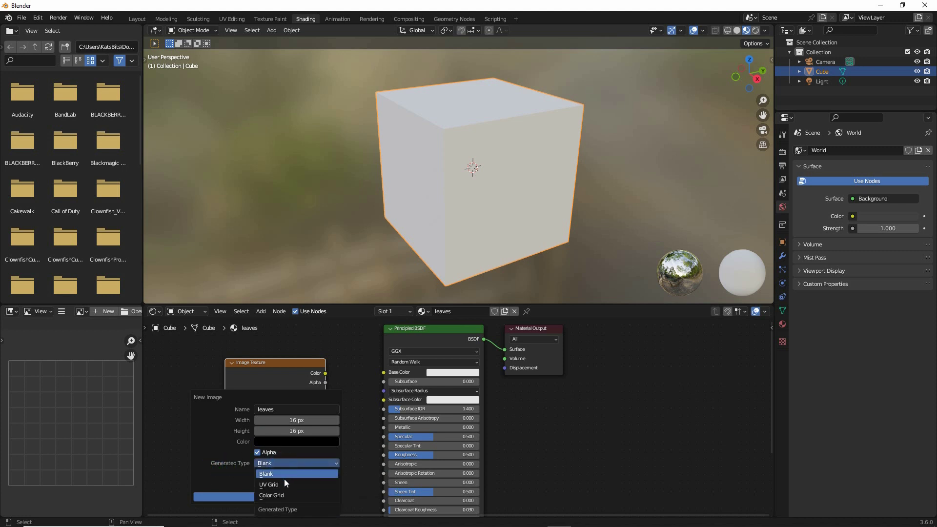
{"action": "left_click", "coordinate": [280, 494]}
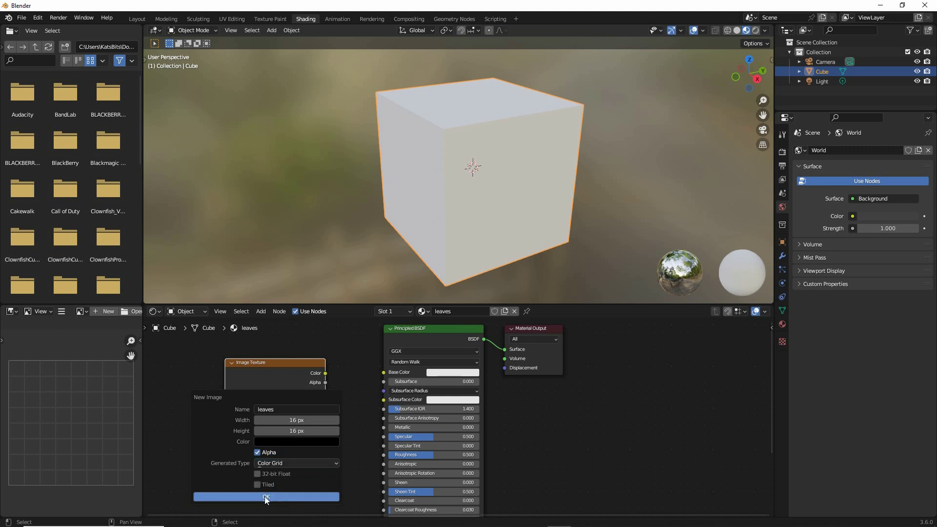
{"action": "left_click", "coordinate": [264, 496]}
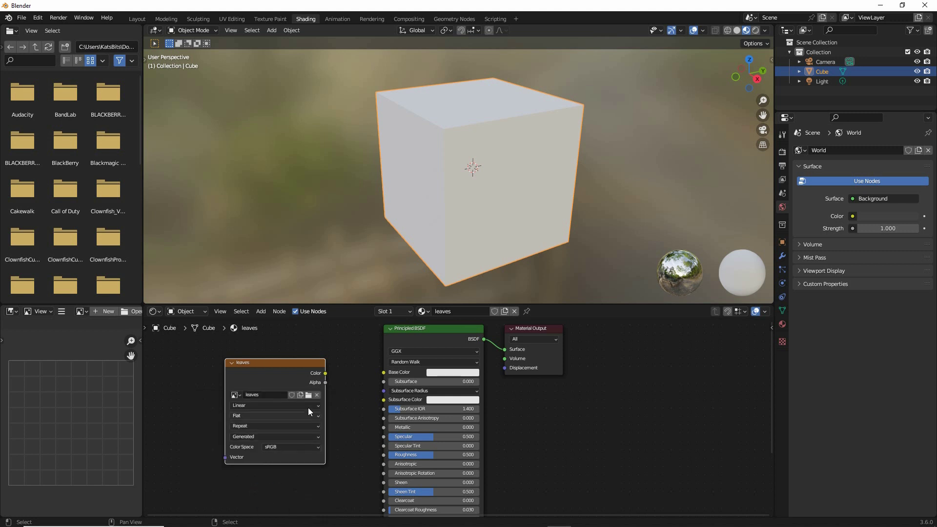
- Connect the leaves image node's Color output to the Base Color input of the Principled BSDF node
{"action": "key", "text": "ctrl+2"}
{"action": "left_click_drag", "start_coordinate": [317, 365], "coordinate": [323, 370]}
{"action": "left_click_drag", "start_coordinate": [383, 366], "coordinate": [383, 370]}
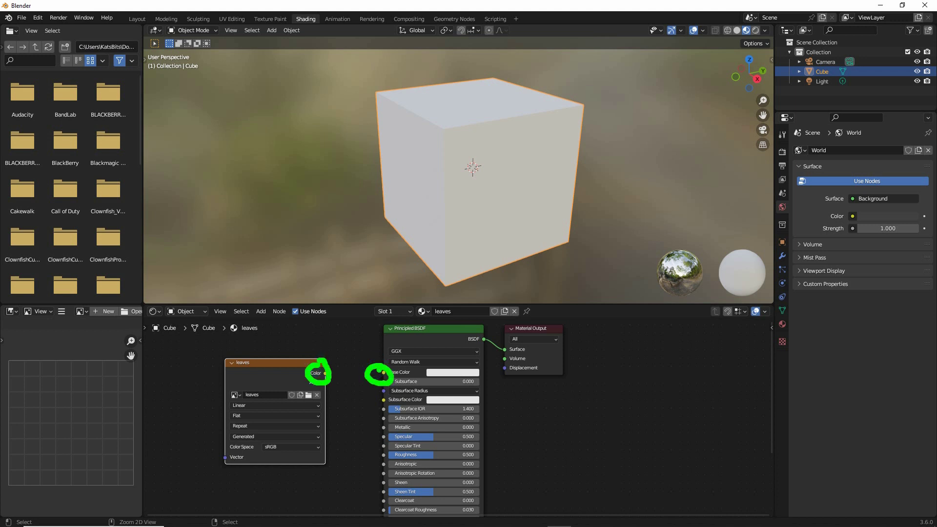
{"action": "key", "text": "Escape"}
{"action": "left_click_drag", "start_coordinate": [325, 374], "coordinate": [384, 372]}
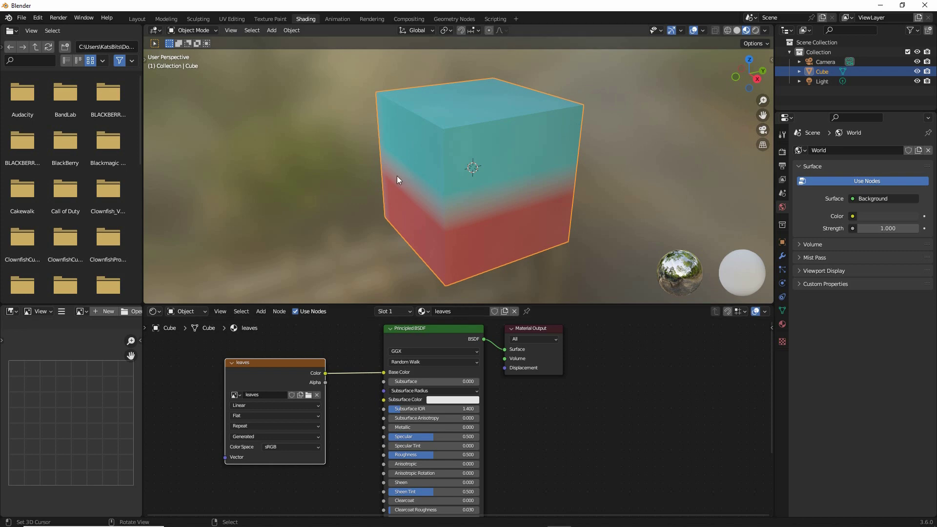
- Set the leaves image node's interpolation to Closest and view the cube from another side
{"action": "mouse_move", "coordinate": [397, 176]}
{"action": "middle_mouse_down"}
{"action": "mouse_move", "coordinate": [537, 178]}
{"action": "mouse_move", "coordinate": [406, 175]}
{"action": "middle_mouse_up"}
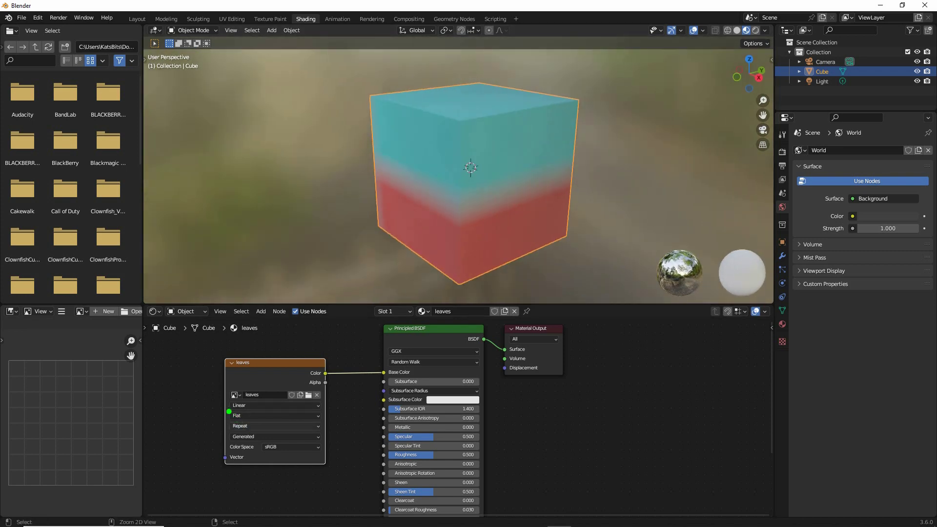
{"action": "left_click_drag", "start_coordinate": [227, 414], "coordinate": [293, 414]}
{"action": "key", "text": "Escape"}
{"action": "left_click", "coordinate": [254, 405]}
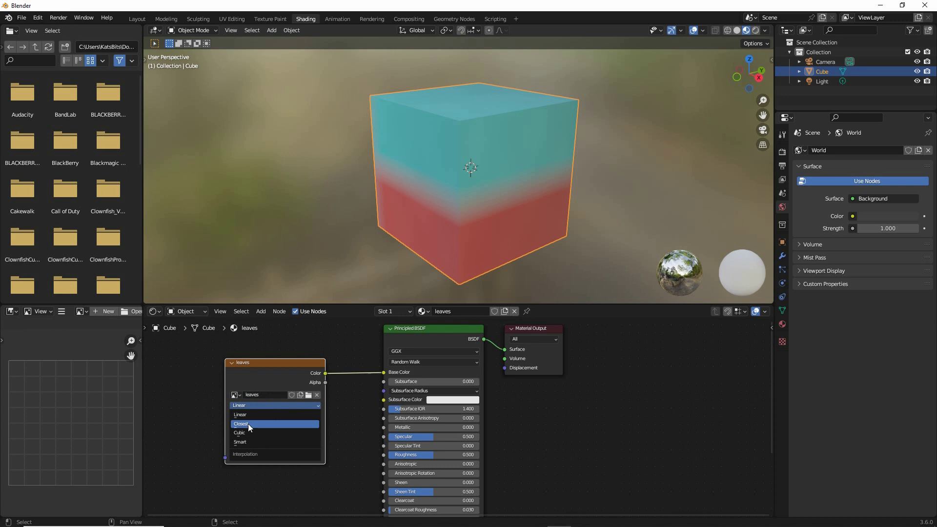
{"action": "mouse_move", "coordinate": [228, 430]}
{"action": "left_mouse_down"}
{"action": "mouse_move", "coordinate": [254, 431]}
{"action": "mouse_move", "coordinate": [227, 434]}
{"action": "left_mouse_up"}
{"action": "key", "text": "Escape"}
{"action": "left_click", "coordinate": [245, 424]}
{"action": "middle_click_drag", "start_coordinate": [469, 190], "coordinate": [344, 226]}
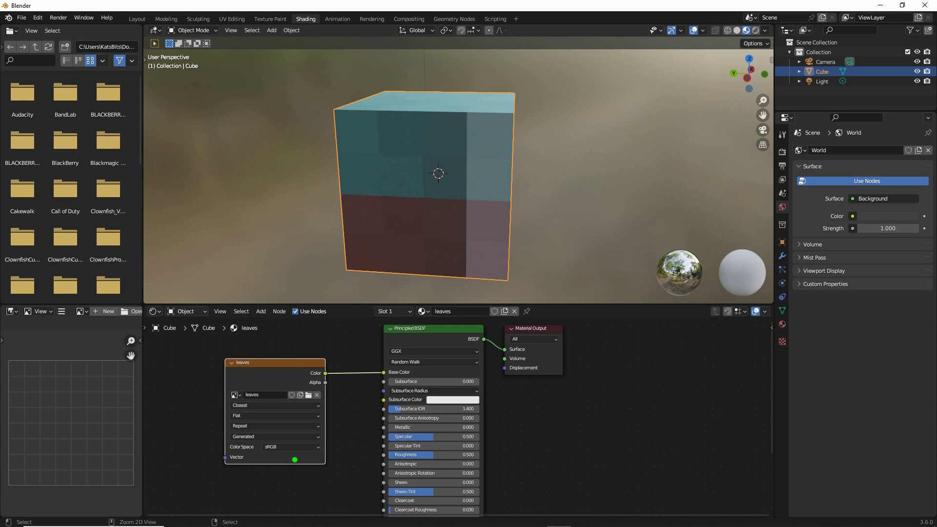
- Switch to the UV Editing workspace and show the cube with Material Preview shading
{"action": "left_click", "coordinate": [232, 19]}
{"action": "scroll", "coordinate": [517, 299], "scroll_direction": "up", "scroll_amount": 5}
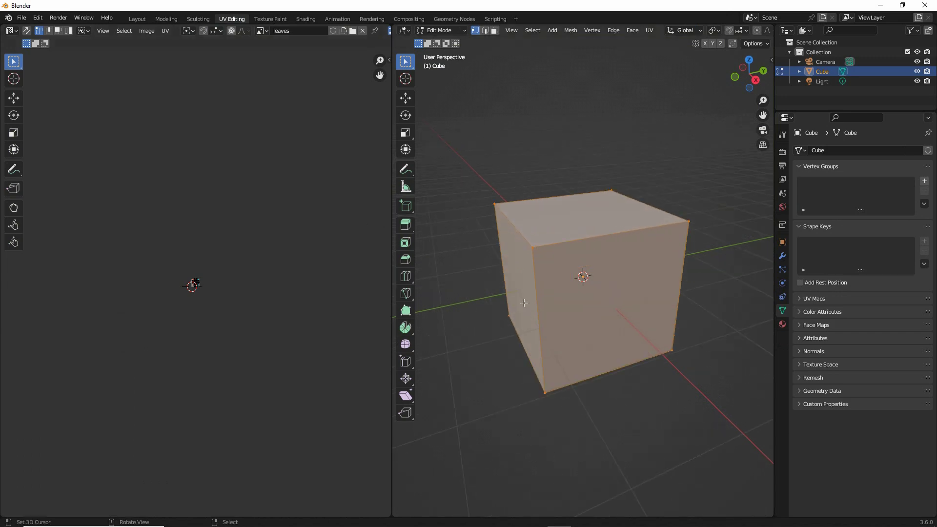
{"action": "scroll", "coordinate": [524, 303], "scroll_direction": "up", "scroll_amount": 1}
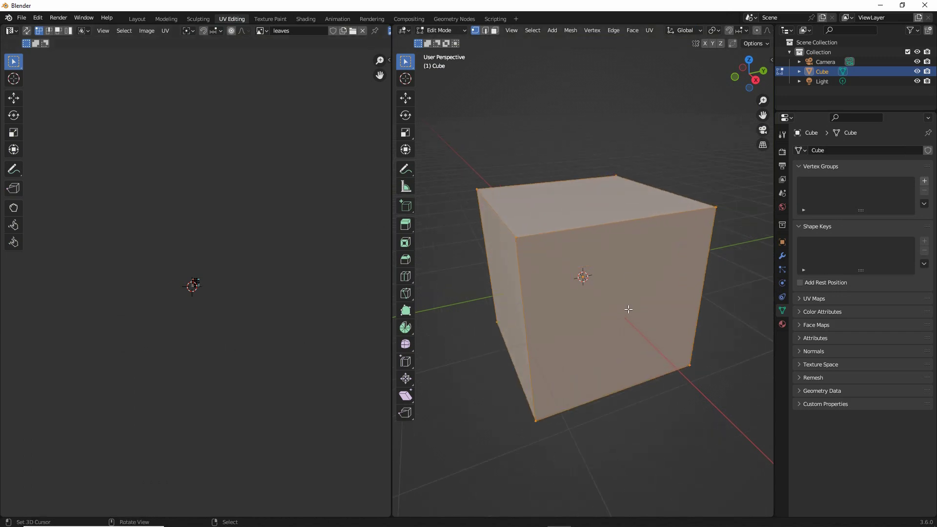
{"action": "key", "text": "ctrl+2"}
{"action": "left_click_drag", "start_coordinate": [743, 48], "coordinate": [738, 52]}
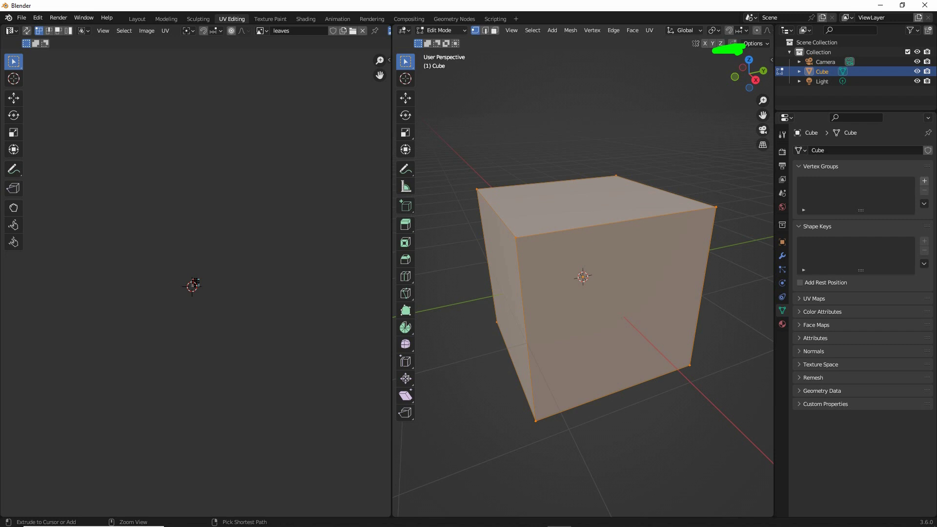
{"action": "scroll", "coordinate": [732, 30], "scroll_direction": "down", "scroll_amount": 5}
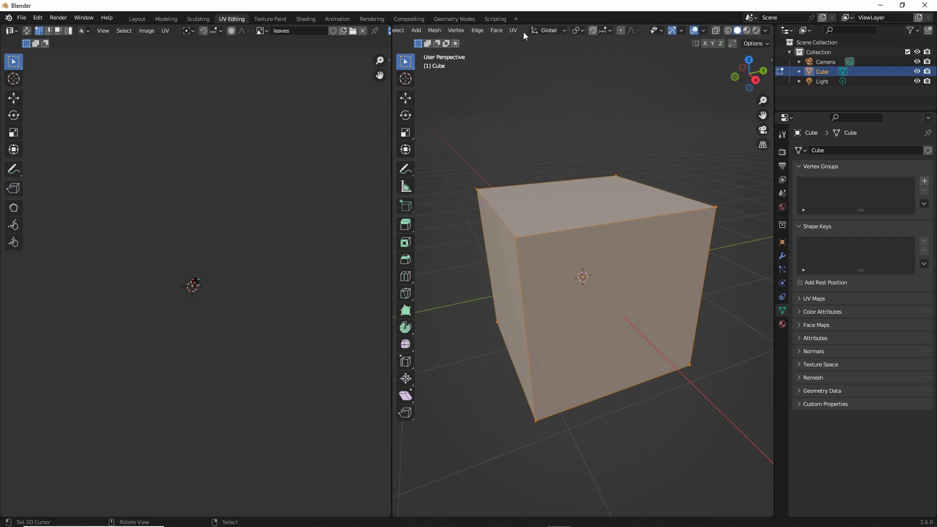
{"action": "left_click", "coordinate": [747, 31]}
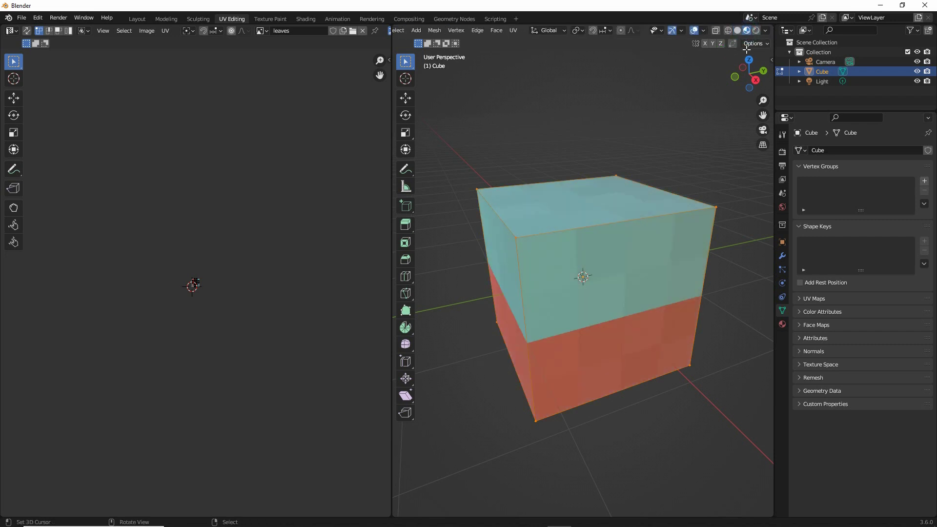
- Examine how the cube's UV layout lies over the leaves texture and how the texture maps onto the cube
{"action": "key", "text": "ctrl+2"}
{"action": "mouse_move", "coordinate": [749, 44]}
{"action": "left_mouse_down"}
{"action": "mouse_move", "coordinate": [748, 75]}
{"action": "mouse_move", "coordinate": [755, 48]}
{"action": "left_mouse_up"}
{"action": "mouse_move", "coordinate": [550, 300]}
{"action": "middle_mouse_down"}
{"action": "mouse_move", "coordinate": [645, 297]}
{"action": "mouse_move", "coordinate": [585, 297]}
{"action": "middle_mouse_up"}
{"action": "scroll", "coordinate": [153, 297], "scroll_direction": "up", "scroll_amount": 8}
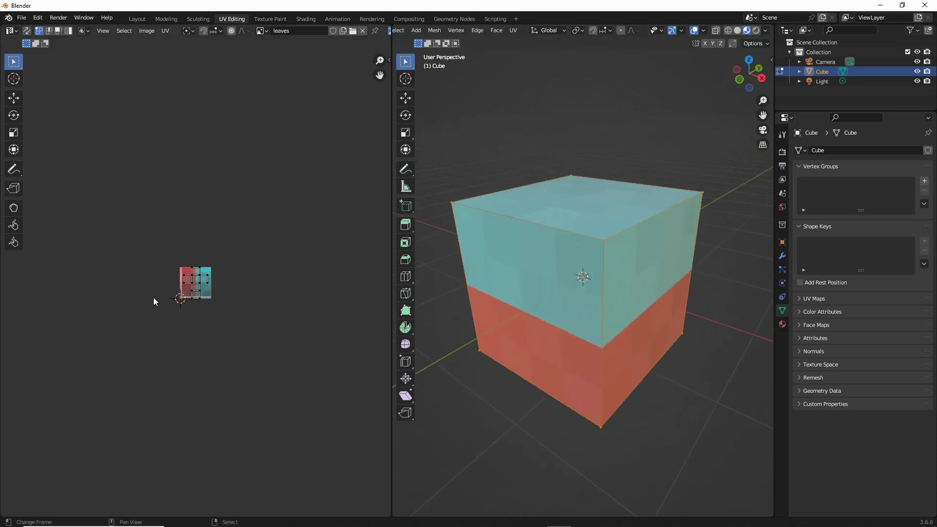
{"action": "scroll", "coordinate": [157, 299], "scroll_direction": "up", "scroll_amount": 4}
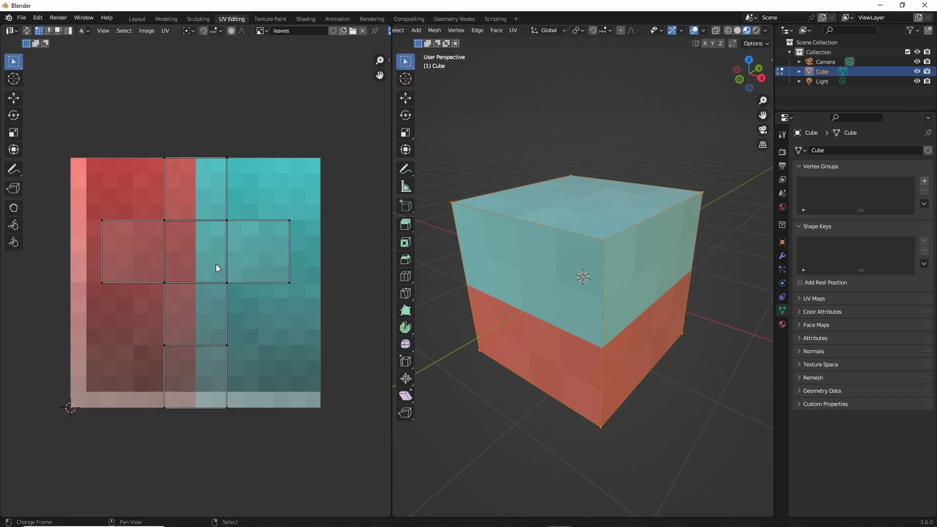
{"action": "mouse_move", "coordinate": [172, 216]}
{"action": "left_mouse_down"}
{"action": "mouse_move", "coordinate": [195, 204]}
{"action": "mouse_move", "coordinate": [165, 225]}
{"action": "left_mouse_up"}
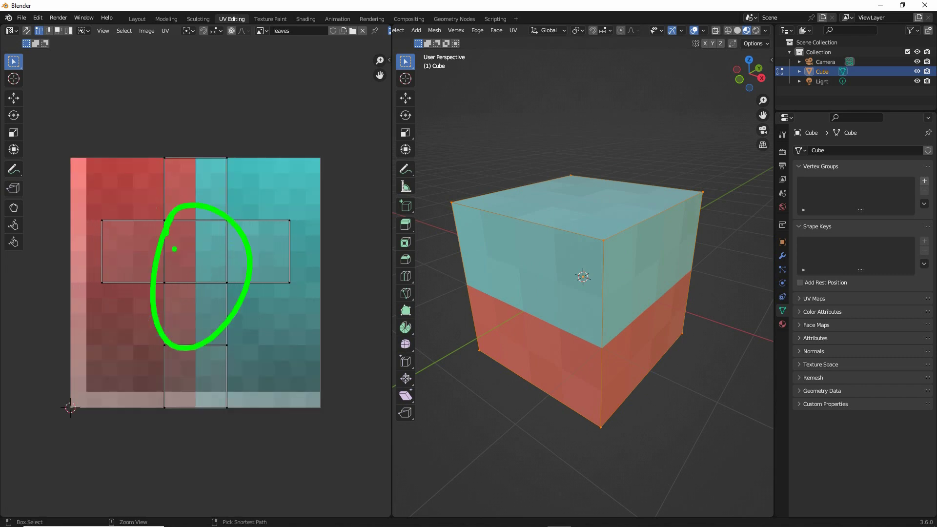
- Select all of the cube's geometry in Edit Mode
{"action": "key", "text": "Escape"}
{"action": "mouse_move", "coordinate": [532, 277]}
{"action": "left_mouse_down", "text": "ctrl"}
{"action": "mouse_move", "coordinate": [588, 250]}
{"action": "mouse_move", "coordinate": [590, 291]}
{"action": "left_mouse_up", "text": "ctrl"}
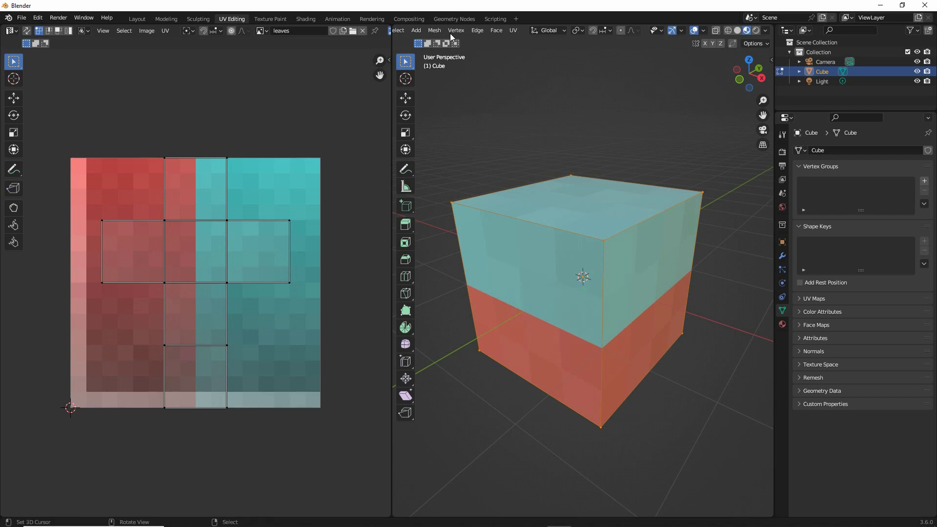
{"action": "left_click", "coordinate": [433, 30]}
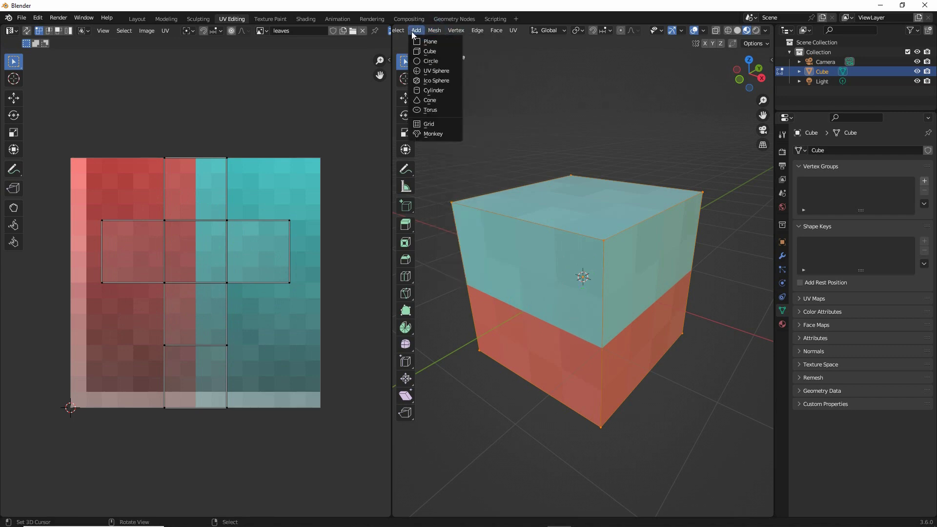
{"action": "left_click", "coordinate": [413, 33]}
{"action": "scroll", "coordinate": [428, 35], "scroll_direction": "up", "scroll_amount": 3}
{"action": "left_click", "coordinate": [532, 30]}
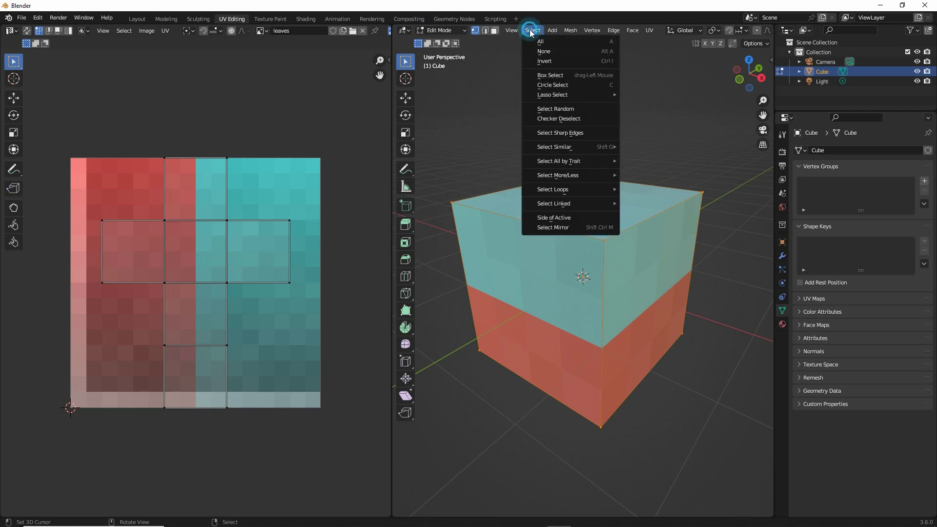
{"action": "left_click", "coordinate": [539, 41]}
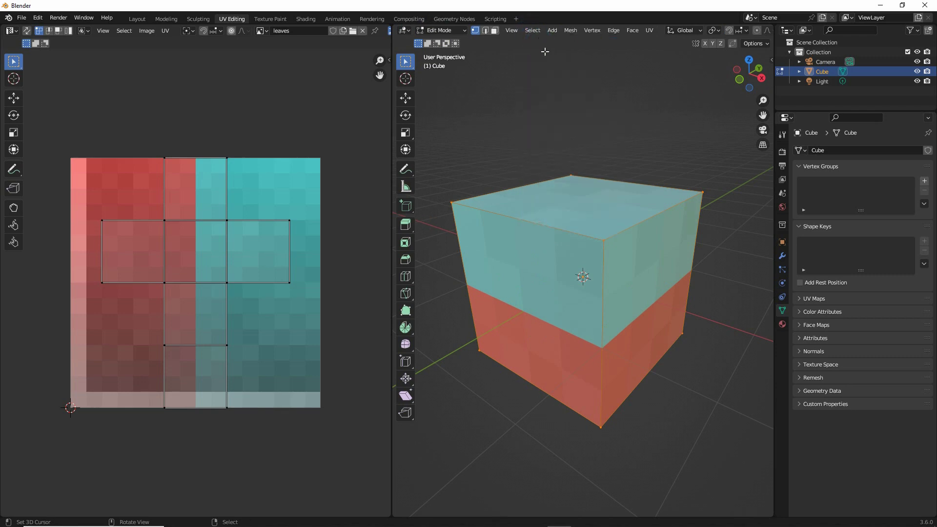
- Reset the cube's UV mapping so every face covers the full leaves texture, and check the cube from another side
{"action": "key", "text": "ctrl+2"}
{"action": "left_click_drag", "start_coordinate": [648, 42], "coordinate": [651, 58]}
{"action": "left_click", "coordinate": [649, 30]}
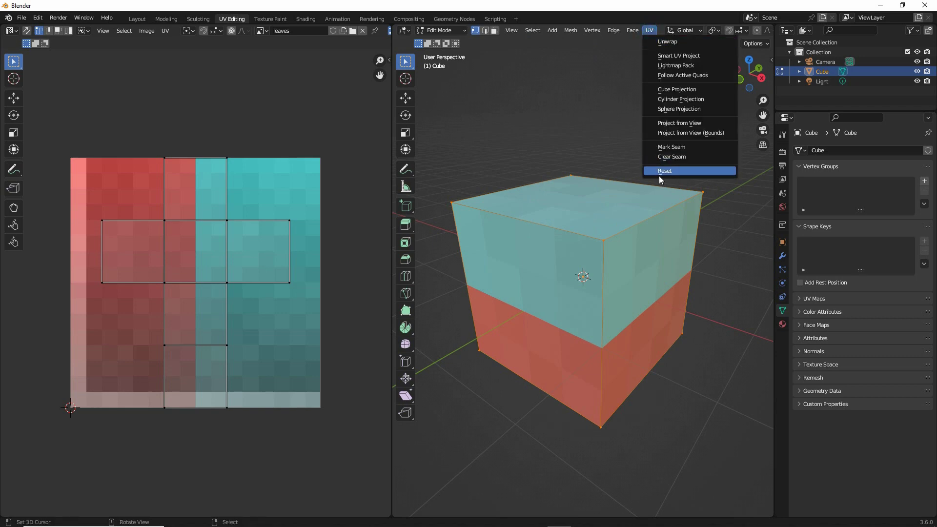
{"action": "left_click_drag", "start_coordinate": [654, 179], "coordinate": [676, 179]}
{"action": "mouse_move", "coordinate": [649, 225]}
{"action": "left_mouse_down"}
{"action": "mouse_move", "coordinate": [600, 364]}
{"action": "mouse_move", "coordinate": [637, 249]}
{"action": "left_mouse_up"}
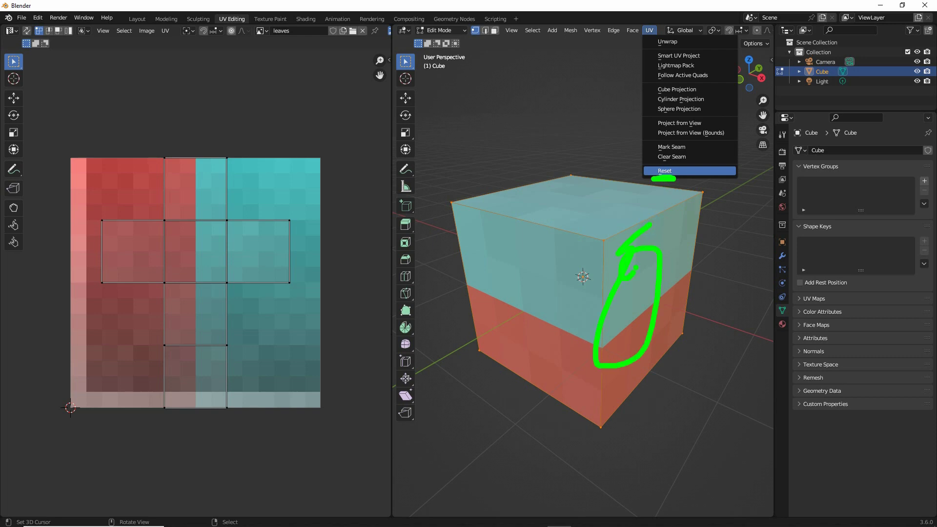
{"action": "mouse_move", "coordinate": [82, 165]}
{"action": "left_mouse_down"}
{"action": "mouse_move", "coordinate": [67, 362]}
{"action": "mouse_move", "coordinate": [277, 393]}
{"action": "left_mouse_up"}
{"action": "mouse_move", "coordinate": [301, 304]}
{"action": "left_mouse_down"}
{"action": "mouse_move", "coordinate": [249, 188]}
{"action": "mouse_move", "coordinate": [100, 173]}
{"action": "left_mouse_up"}
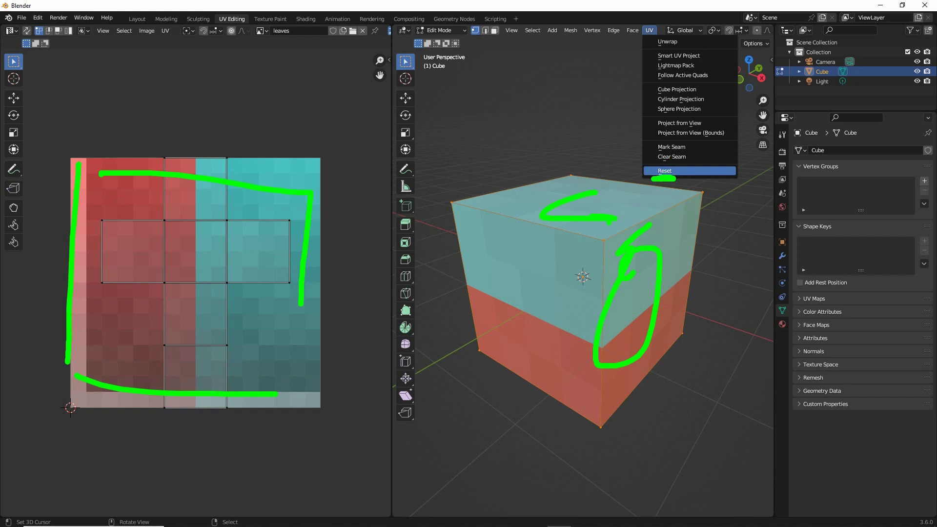
{"action": "key", "text": "Escape"}
{"action": "left_click", "coordinate": [649, 31]}
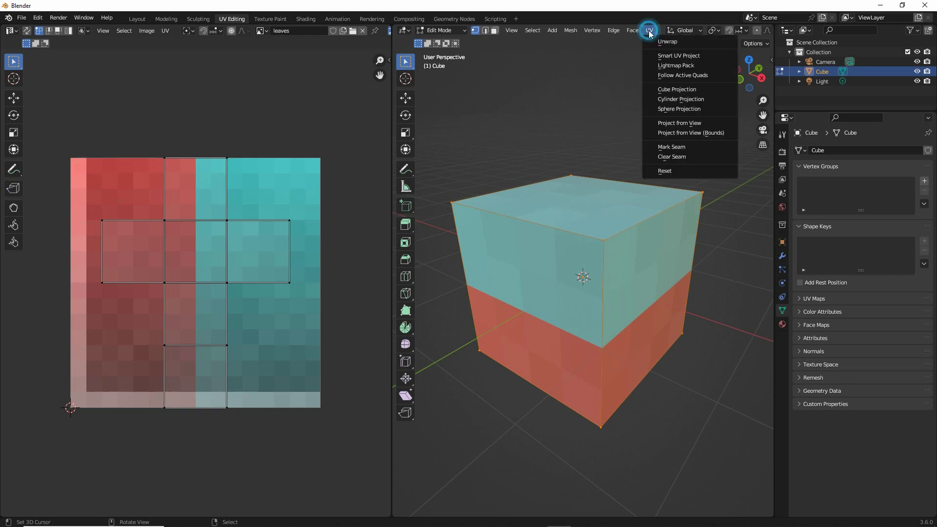
{"action": "left_click", "coordinate": [664, 171]}
{"action": "middle_click_drag", "start_coordinate": [609, 354], "coordinate": [628, 366]}
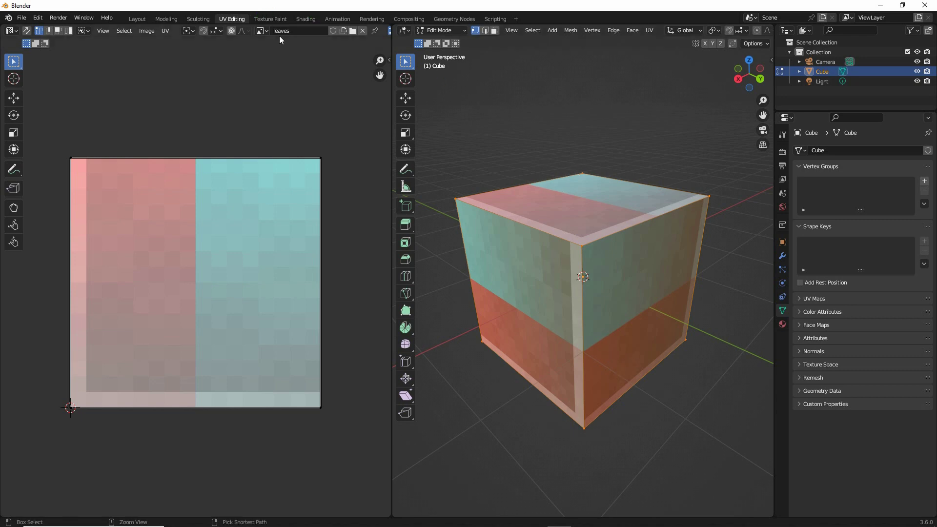
- Switch to the Texture Paint workspace and enlarge both the leaves texture and the cube for painting
{"action": "left_click_drag", "start_coordinate": [266, 32], "coordinate": [289, 34]}
{"action": "left_click", "coordinate": [269, 20]}
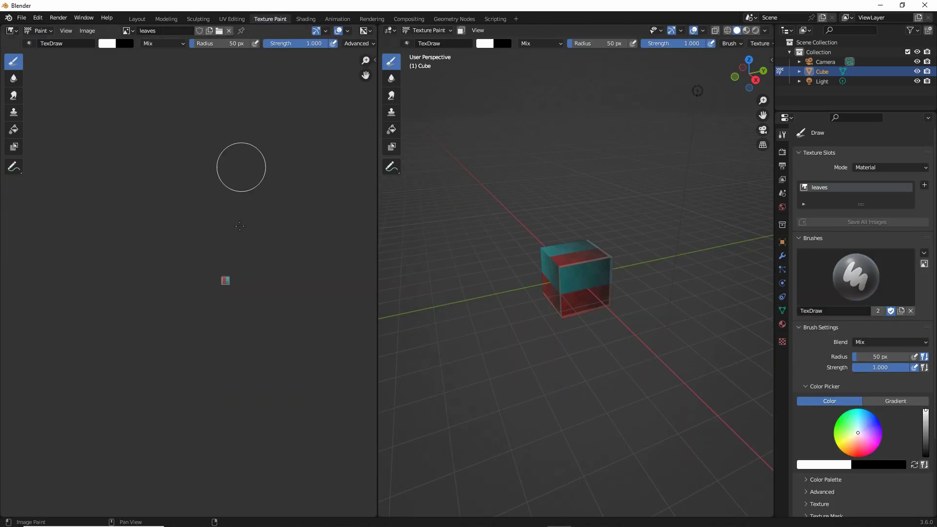
{"action": "scroll", "coordinate": [237, 270], "scroll_direction": "up", "scroll_amount": 7}
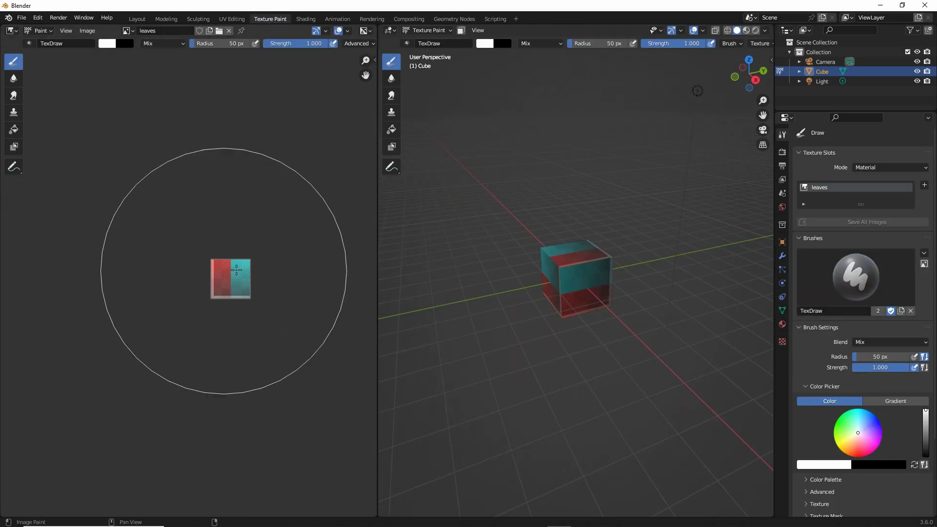
{"action": "scroll", "coordinate": [236, 270], "scroll_direction": "up", "scroll_amount": 3}
{"action": "middle_click_drag", "start_coordinate": [276, 262], "coordinate": [194, 283]}
{"action": "scroll", "coordinate": [194, 283], "scroll_direction": "up", "scroll_amount": 3}
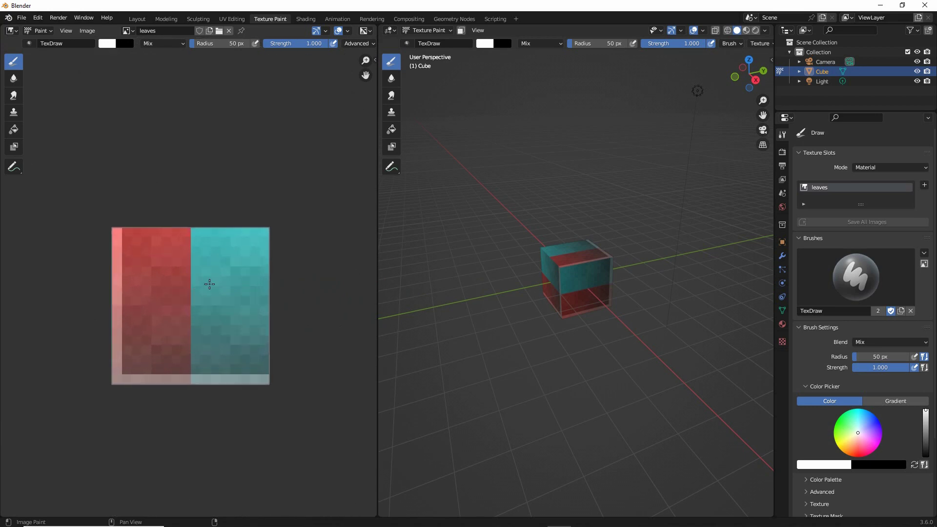
{"action": "scroll", "coordinate": [209, 284], "scroll_direction": "up", "scroll_amount": 1}
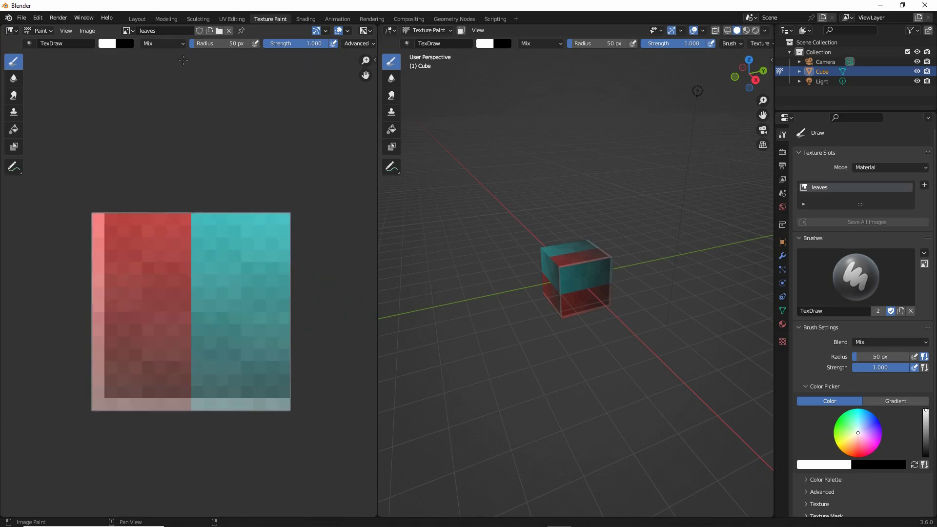
{"action": "left_click_drag", "start_coordinate": [190, 57], "coordinate": [318, 58]}
{"action": "scroll", "coordinate": [537, 275], "scroll_direction": "up", "scroll_amount": 6}
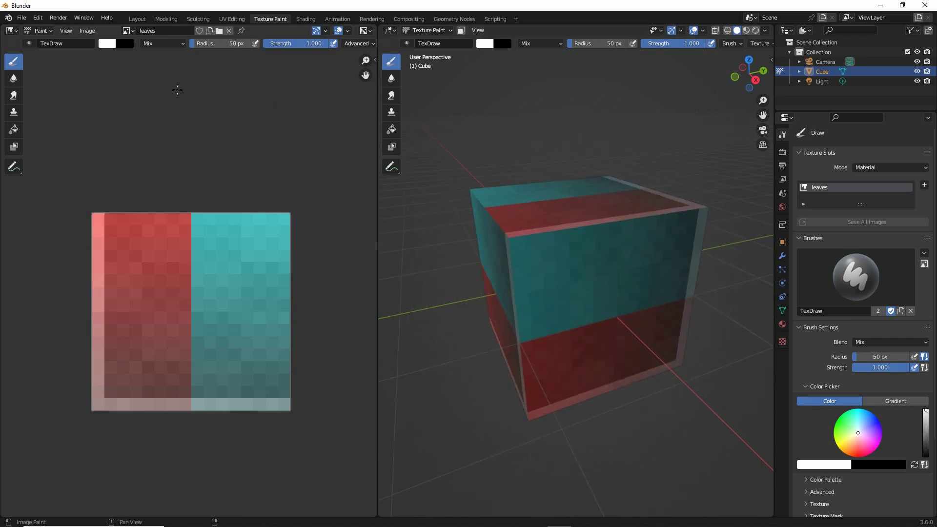
- Set the paint brush radius to 1 px
{"action": "left_click_drag", "start_coordinate": [203, 52], "coordinate": [239, 54]}
{"action": "left_click", "coordinate": [232, 44]}
{"action": "type", "text": "1"}
{"action": "key", "text": "Return"}
- Set the brush color to dark green (hue 0.330, saturation 1.000, value 0.293) and paint over most of the leaves texture
{"action": "left_click_drag", "start_coordinate": [97, 57], "coordinate": [132, 59]}
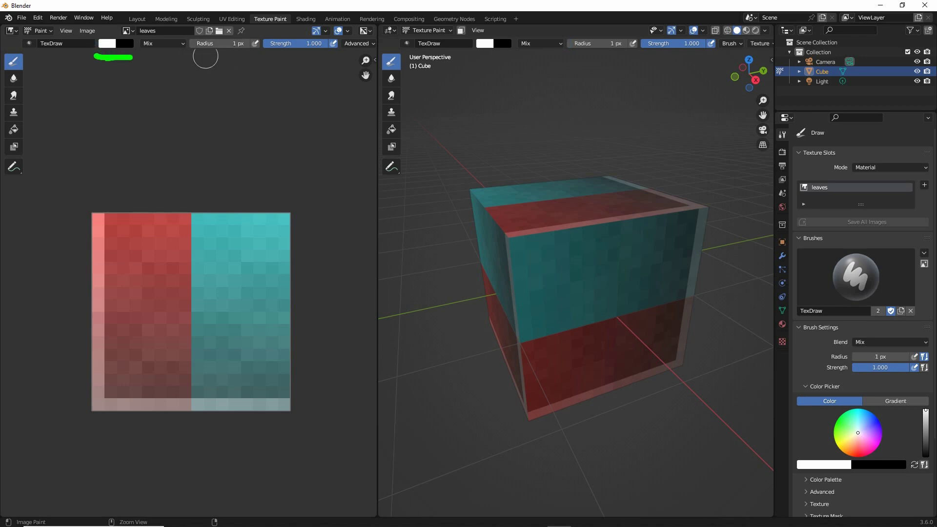
{"action": "key", "text": "ctrl+z"}
{"action": "left_click", "coordinate": [110, 45]}
{"action": "left_click_drag", "start_coordinate": [139, 90], "coordinate": [109, 72]}
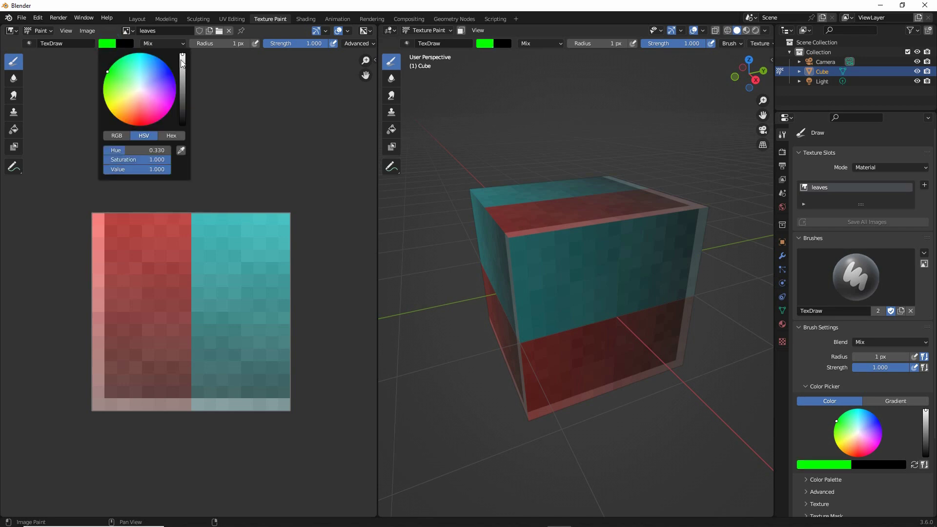
{"action": "left_click_drag", "start_coordinate": [182, 63], "coordinate": [183, 101]}
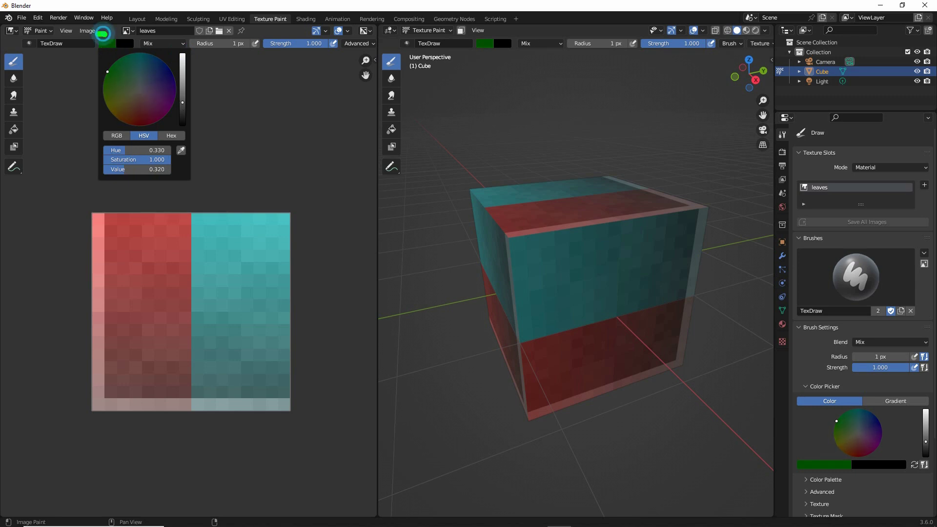
{"action": "left_click_drag", "start_coordinate": [103, 34], "coordinate": [126, 39]}
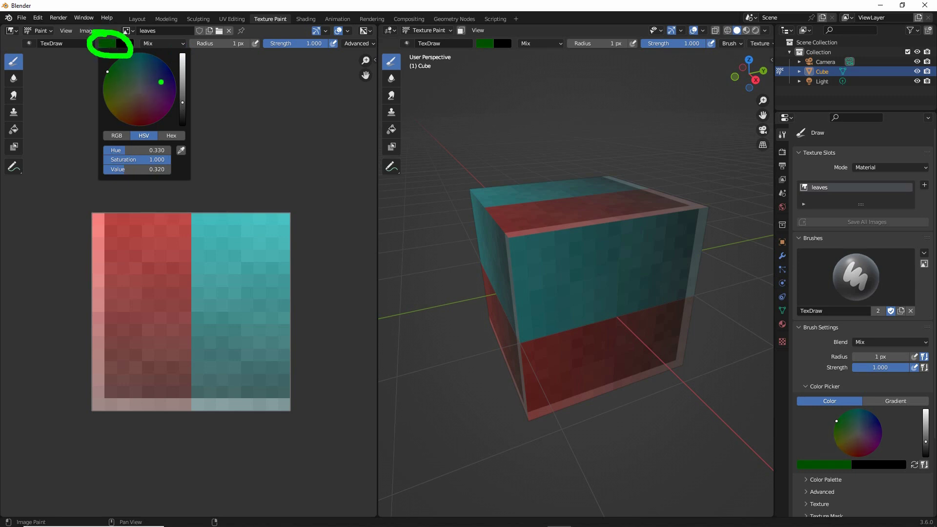
{"action": "key", "text": "Escape"}
{"action": "left_click_drag", "start_coordinate": [183, 102], "coordinate": [182, 104]}
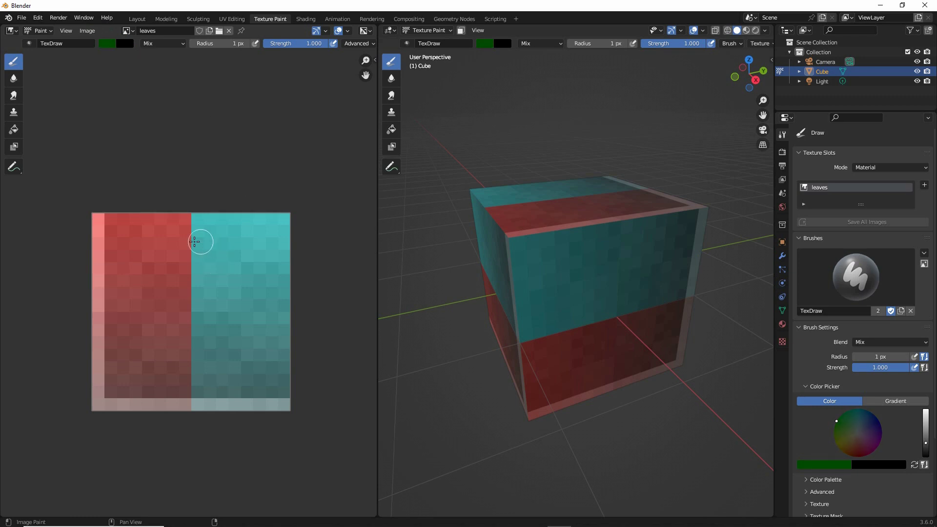
{"action": "mouse_move", "coordinate": [158, 233]}
{"action": "left_mouse_down"}
{"action": "mouse_move", "coordinate": [109, 211]}
{"action": "mouse_move", "coordinate": [269, 211]}
{"action": "mouse_move", "coordinate": [247, 217]}
{"action": "mouse_move", "coordinate": [280, 345]}
{"action": "mouse_move", "coordinate": [245, 356]}
{"action": "mouse_move", "coordinate": [138, 205]}
{"action": "mouse_move", "coordinate": [82, 248]}
{"action": "mouse_move", "coordinate": [101, 273]}
{"action": "mouse_move", "coordinate": [106, 405]}
{"action": "mouse_move", "coordinate": [92, 404]}
{"action": "mouse_move", "coordinate": [292, 395]}
{"action": "mouse_move", "coordinate": [259, 372]}
{"action": "mouse_move", "coordinate": [83, 349]}
{"action": "mouse_move", "coordinate": [189, 287]}
{"action": "mouse_move", "coordinate": [113, 250]}
{"action": "mouse_move", "coordinate": [146, 283]}
{"action": "mouse_move", "coordinate": [157, 268]}
{"action": "mouse_move", "coordinate": [222, 361]}
{"action": "mouse_move", "coordinate": [279, 348]}
{"action": "mouse_move", "coordinate": [274, 221]}
{"action": "mouse_move", "coordinate": [155, 328]}
{"action": "mouse_move", "coordinate": [117, 383]}
{"action": "mouse_move", "coordinate": [119, 259]}
{"action": "left_mouse_up"}
- Set the brush color to a duller green with hue 0.292 and saturation 0.663, and paint strokes across the texture
{"action": "left_click", "coordinate": [106, 45]}
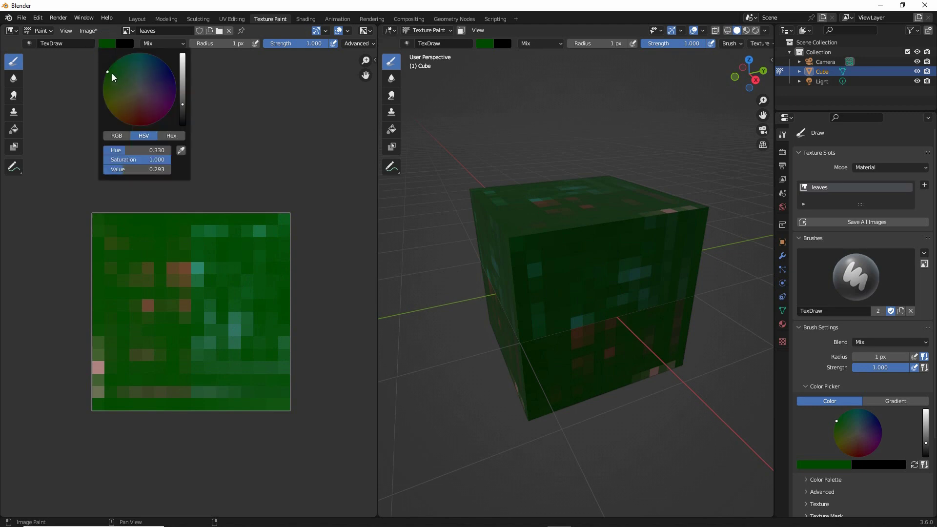
{"action": "left_click", "coordinate": [118, 79]}
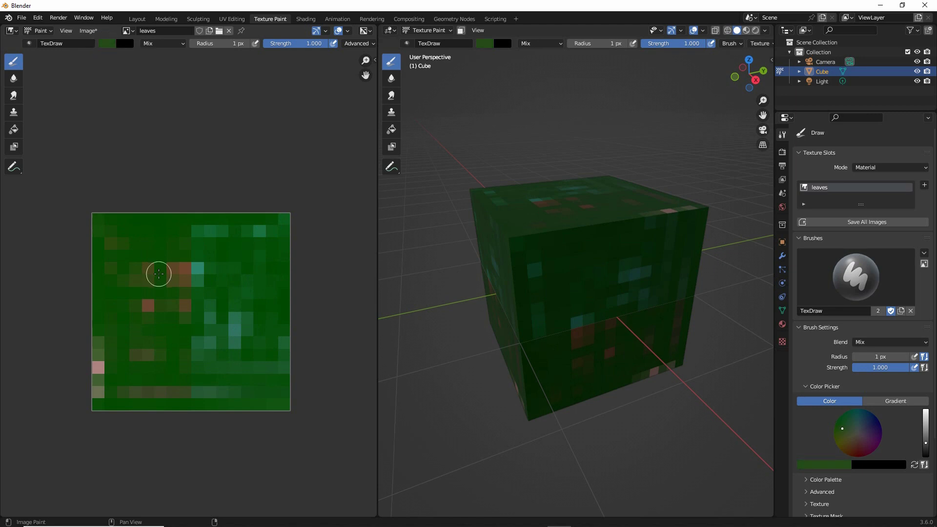
{"action": "left_click_drag", "start_coordinate": [113, 207], "coordinate": [196, 222]}
{"action": "mouse_move", "coordinate": [113, 246]}
{"action": "left_mouse_down"}
{"action": "mouse_move", "coordinate": [207, 243]}
{"action": "mouse_move", "coordinate": [174, 222]}
{"action": "mouse_move", "coordinate": [146, 336]}
{"action": "mouse_move", "coordinate": [261, 388]}
{"action": "mouse_move", "coordinate": [281, 268]}
{"action": "mouse_move", "coordinate": [159, 262]}
{"action": "mouse_move", "coordinate": [132, 274]}
{"action": "mouse_move", "coordinate": [109, 331]}
{"action": "mouse_move", "coordinate": [207, 362]}
{"action": "mouse_move", "coordinate": [249, 247]}
{"action": "left_mouse_up"}
{"action": "middle_click_drag", "start_coordinate": [561, 254], "coordinate": [581, 274]}
- Shift the brush color to a less saturated olive green and paint scattered pixels and patches over the leaves texture
{"action": "left_click", "coordinate": [106, 47]}
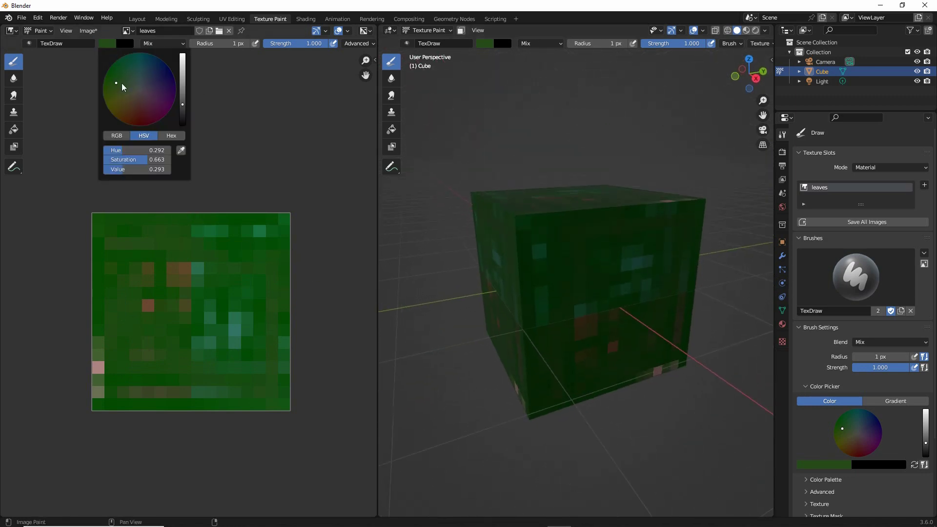
{"action": "left_click", "coordinate": [115, 83]}
{"action": "left_click", "coordinate": [165, 224]}
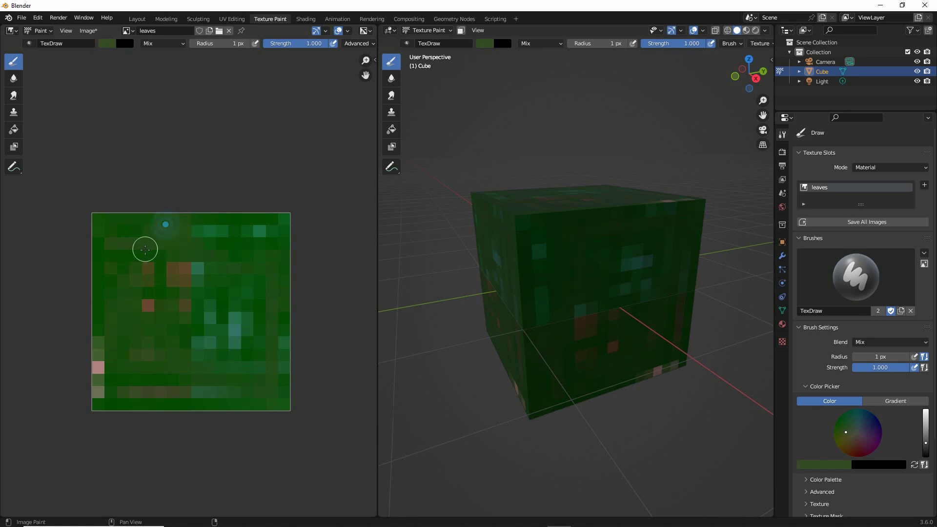
{"action": "left_click", "coordinate": [147, 251]}
{"action": "left_click", "coordinate": [117, 241]}
{"action": "left_click", "coordinate": [112, 279]}
{"action": "left_click", "coordinate": [106, 311]}
{"action": "left_click", "coordinate": [131, 315]}
{"action": "left_click", "coordinate": [168, 328]}
{"action": "mouse_move", "coordinate": [199, 333]}
{"action": "left_mouse_down"}
{"action": "mouse_move", "coordinate": [126, 356]}
{"action": "mouse_move", "coordinate": [165, 376]}
{"action": "mouse_move", "coordinate": [117, 400]}
{"action": "mouse_move", "coordinate": [252, 403]}
{"action": "mouse_move", "coordinate": [262, 341]}
{"action": "mouse_move", "coordinate": [212, 286]}
{"action": "mouse_move", "coordinate": [226, 297]}
{"action": "mouse_move", "coordinate": [242, 254]}
{"action": "mouse_move", "coordinate": [221, 242]}
{"action": "mouse_move", "coordinate": [181, 281]}
{"action": "left_mouse_up"}
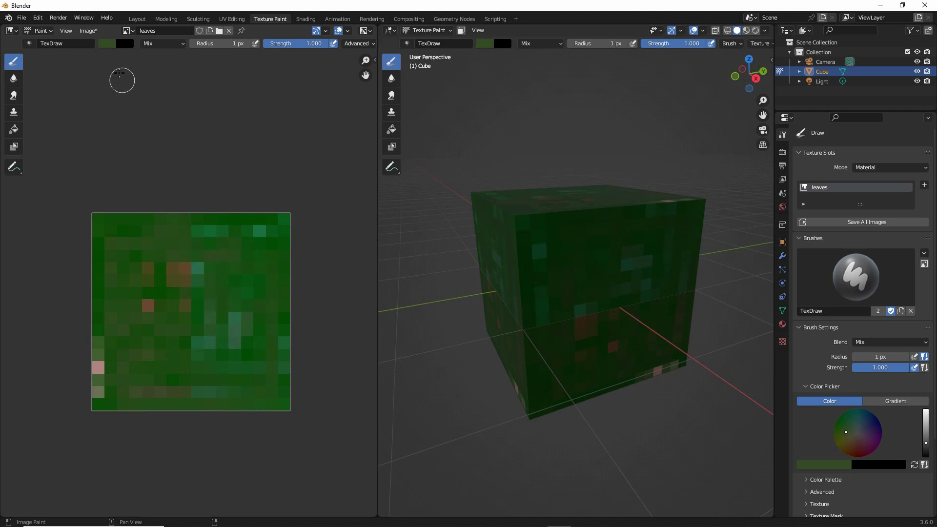
- Set the brush color to a bluish green with hue 0.386 and saturation 0.567, and paint patches on the texture
{"action": "left_click", "coordinate": [104, 43]}
{"action": "left_click_drag", "start_coordinate": [123, 78], "coordinate": [125, 73]}
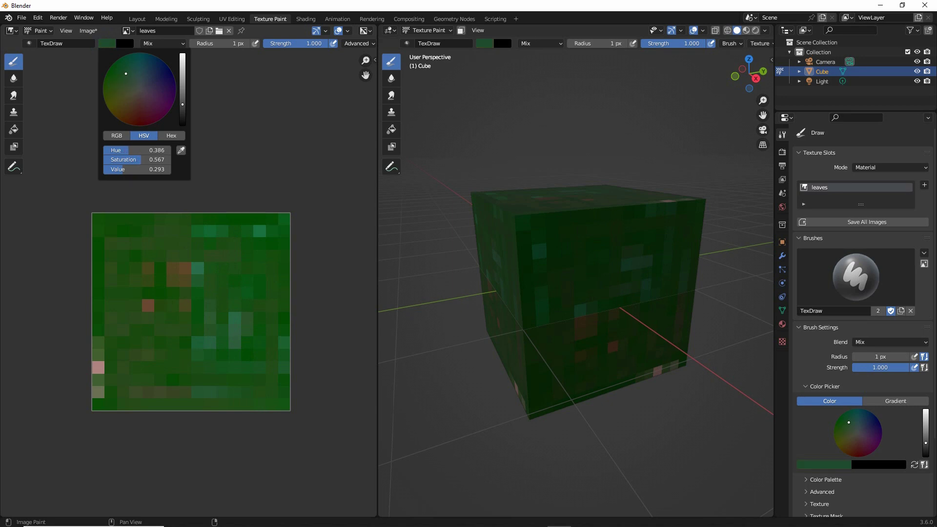
{"action": "mouse_move", "coordinate": [130, 226]}
{"action": "left_mouse_down"}
{"action": "mouse_move", "coordinate": [266, 259]}
{"action": "mouse_move", "coordinate": [292, 324]}
{"action": "mouse_move", "coordinate": [264, 386]}
{"action": "mouse_move", "coordinate": [180, 360]}
{"action": "mouse_move", "coordinate": [182, 351]}
{"action": "mouse_move", "coordinate": [129, 345]}
{"action": "mouse_move", "coordinate": [131, 373]}
{"action": "mouse_move", "coordinate": [181, 385]}
{"action": "mouse_move", "coordinate": [211, 312]}
{"action": "left_mouse_up"}
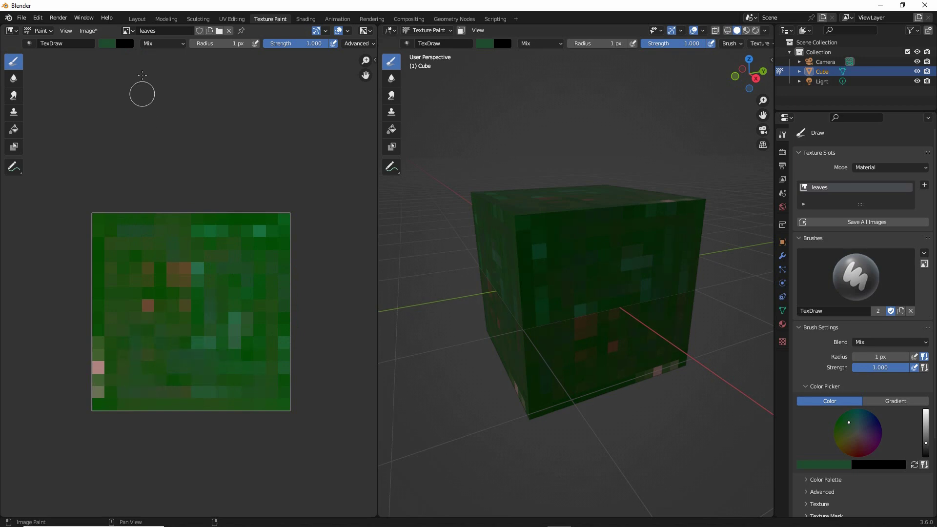
- Darken the brush color to value 0.213, shift it to a purer green and paint scattered dark pixels all over the leaves texture
{"action": "left_click", "coordinate": [107, 47]}
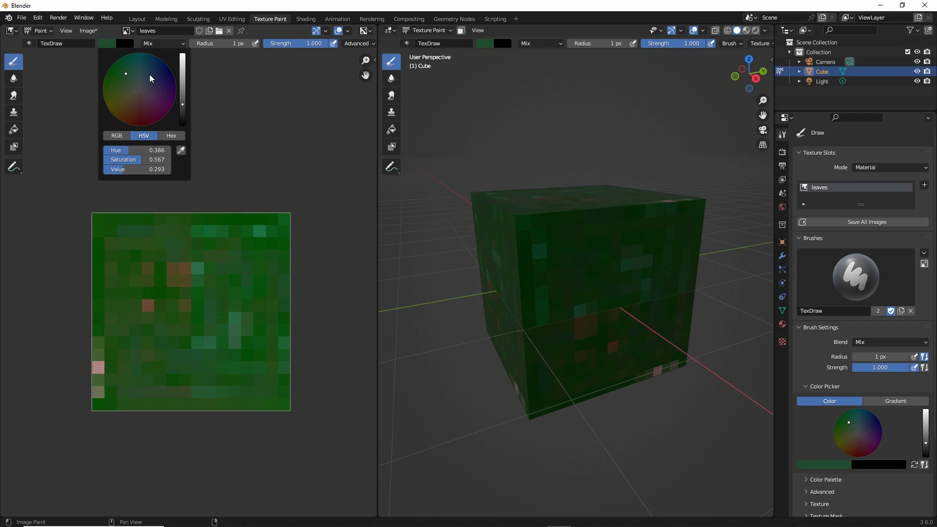
{"action": "left_click_drag", "start_coordinate": [180, 105], "coordinate": [182, 110]}
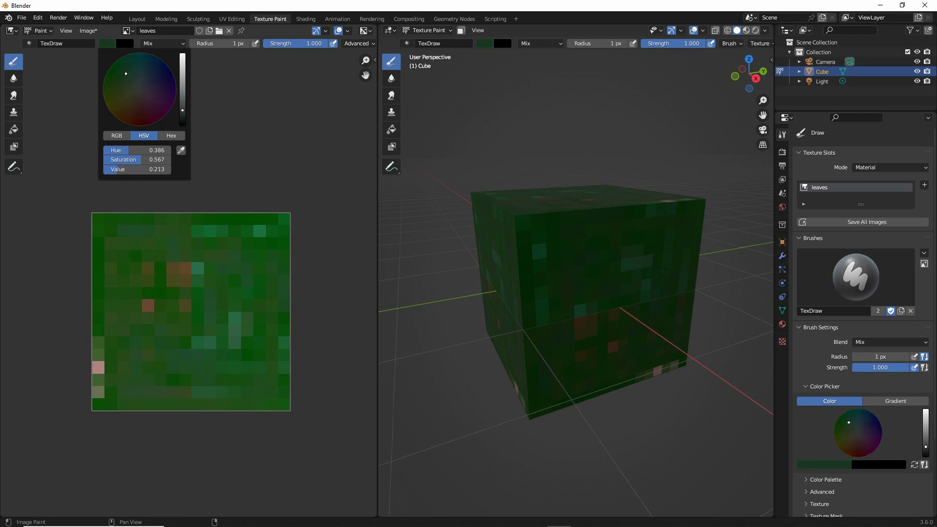
{"action": "left_click_drag", "start_coordinate": [123, 74], "coordinate": [117, 72]}
{"action": "left_click_drag", "start_coordinate": [120, 221], "coordinate": [140, 236]}
{"action": "left_click_drag", "start_coordinate": [127, 270], "coordinate": [171, 340]}
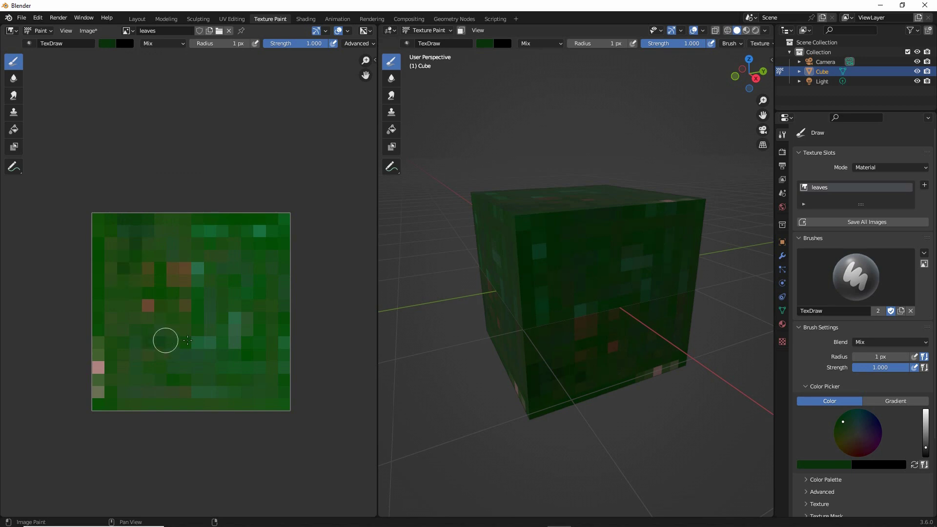
{"action": "left_click", "coordinate": [174, 310]}
{"action": "left_click", "coordinate": [250, 313]}
{"action": "left_click", "coordinate": [247, 350]}
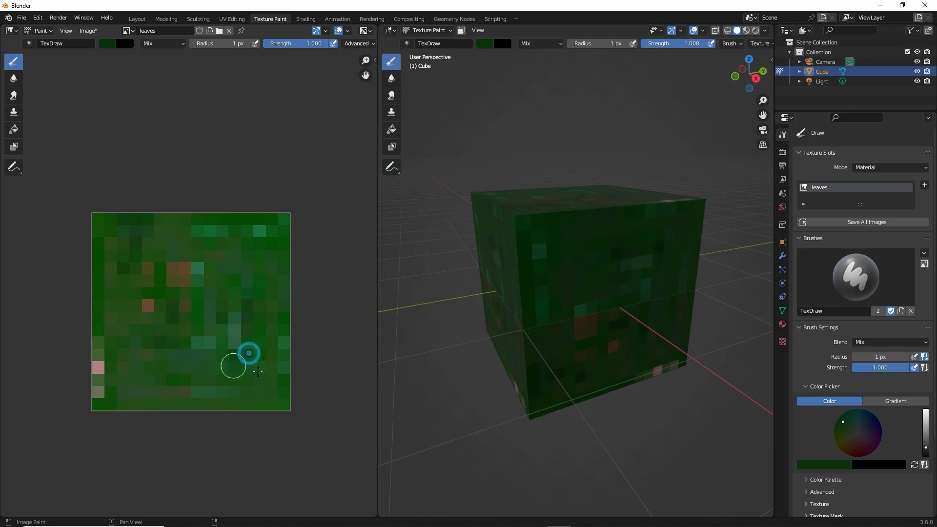
{"action": "left_click", "coordinate": [257, 379]}
{"action": "left_click", "coordinate": [135, 395]}
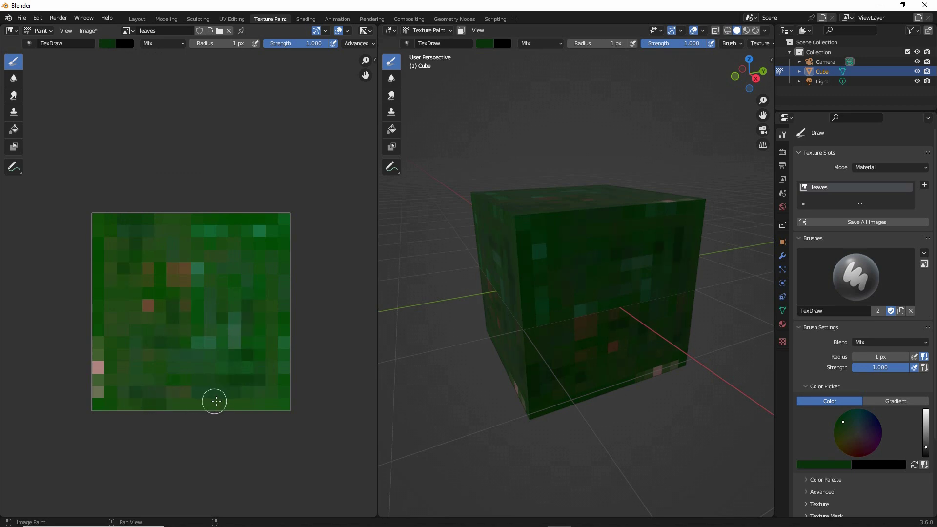
{"action": "left_click", "coordinate": [217, 373]}
{"action": "left_click", "coordinate": [270, 342]}
{"action": "mouse_move", "coordinate": [262, 268]}
{"action": "left_mouse_down"}
{"action": "mouse_move", "coordinate": [181, 240]}
{"action": "mouse_move", "coordinate": [250, 241]}
{"action": "left_mouse_up"}
{"action": "left_click", "coordinate": [241, 253]}
{"action": "left_click", "coordinate": [268, 264]}
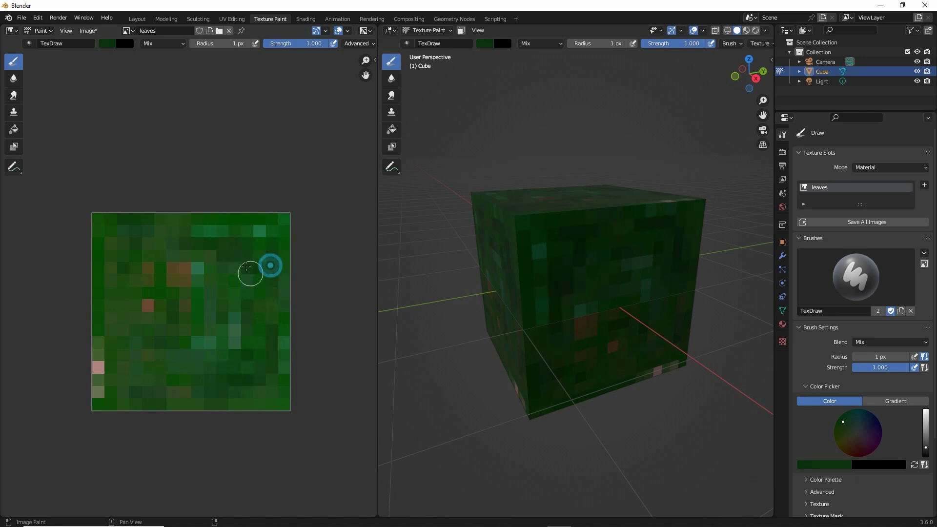
{"action": "left_click", "coordinate": [241, 272]}
{"action": "left_click", "coordinate": [212, 272]}
{"action": "left_click", "coordinate": [92, 289]}
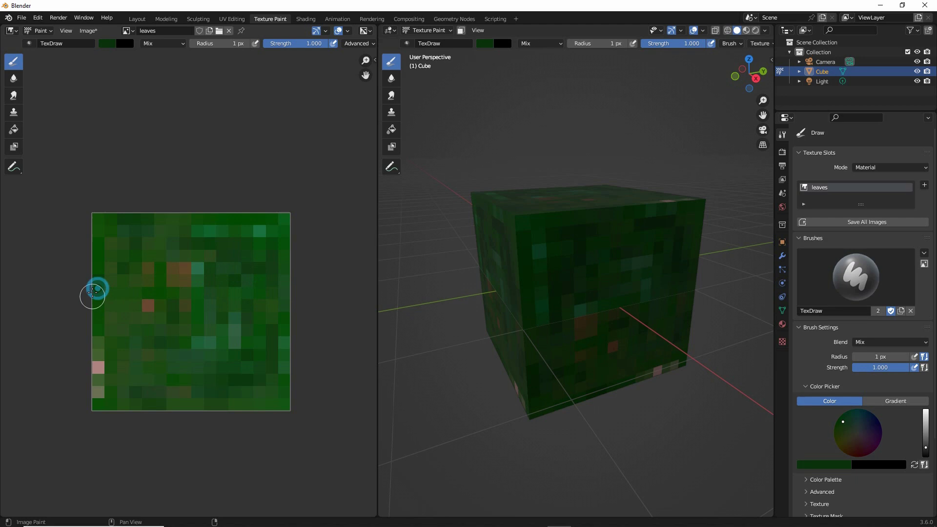
{"action": "left_click", "coordinate": [115, 293]}
{"action": "left_click", "coordinate": [100, 316]}
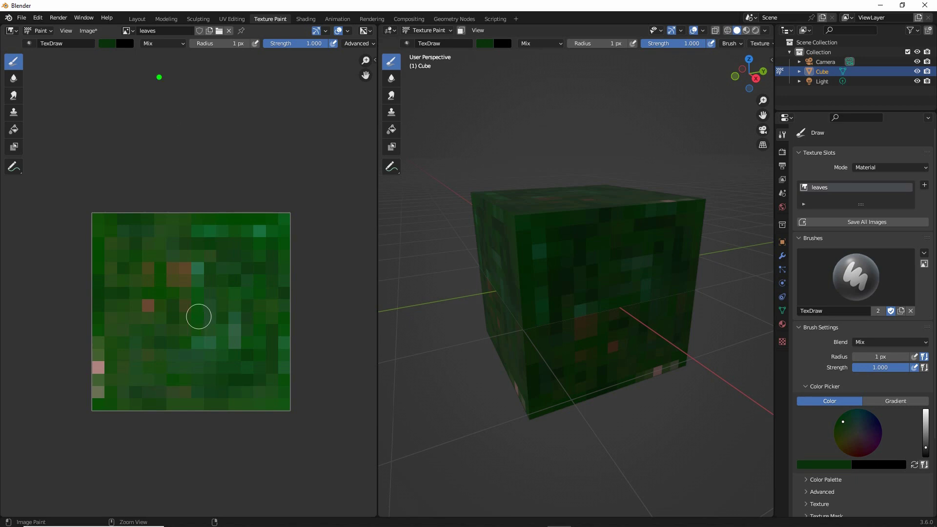
- Set the brush blend mode to Erase Alpha and erase the 2 × 2 block of reddish pixels above the texture's centre
{"action": "left_click_drag", "start_coordinate": [148, 54], "coordinate": [187, 52]}
{"action": "left_click", "coordinate": [179, 45]}
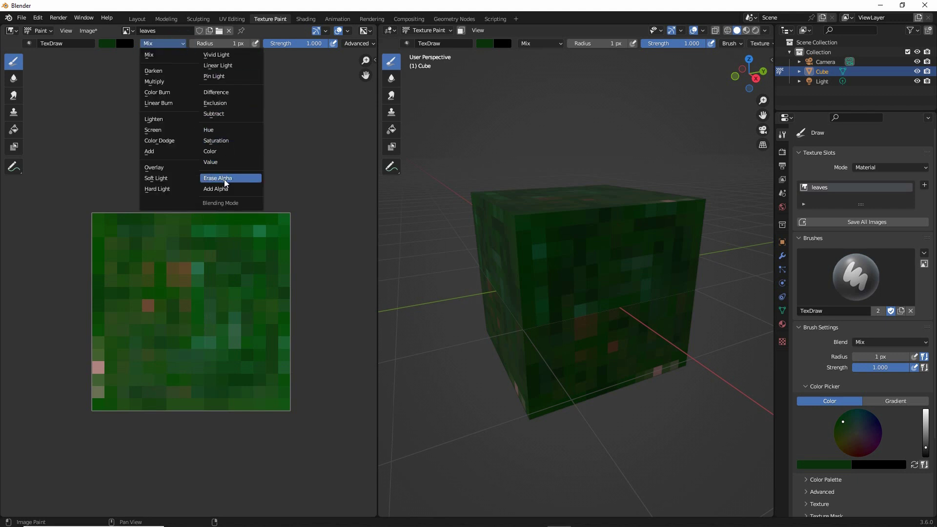
{"action": "left_click_drag", "start_coordinate": [204, 184], "coordinate": [235, 184]}
{"action": "left_click", "coordinate": [216, 177]}
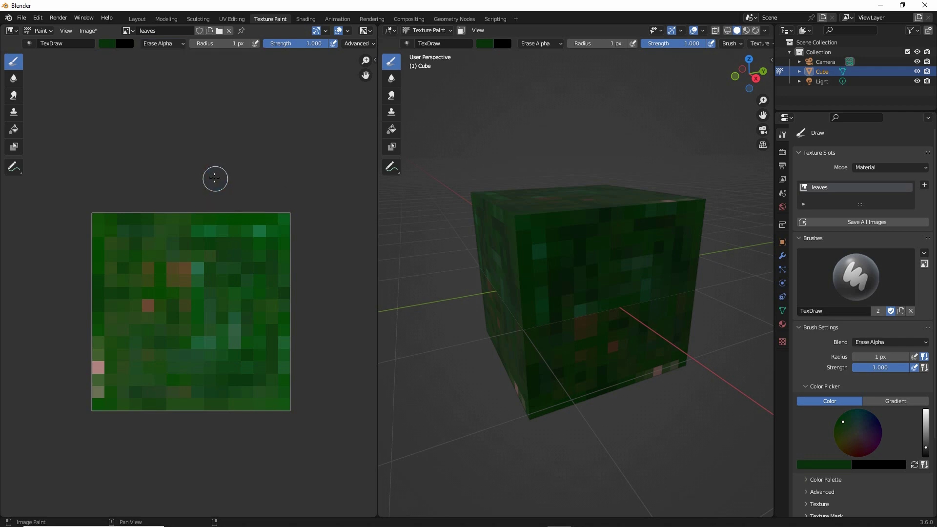
{"action": "left_click", "coordinate": [184, 271]}
{"action": "left_click_drag", "start_coordinate": [175, 270], "coordinate": [174, 269]}
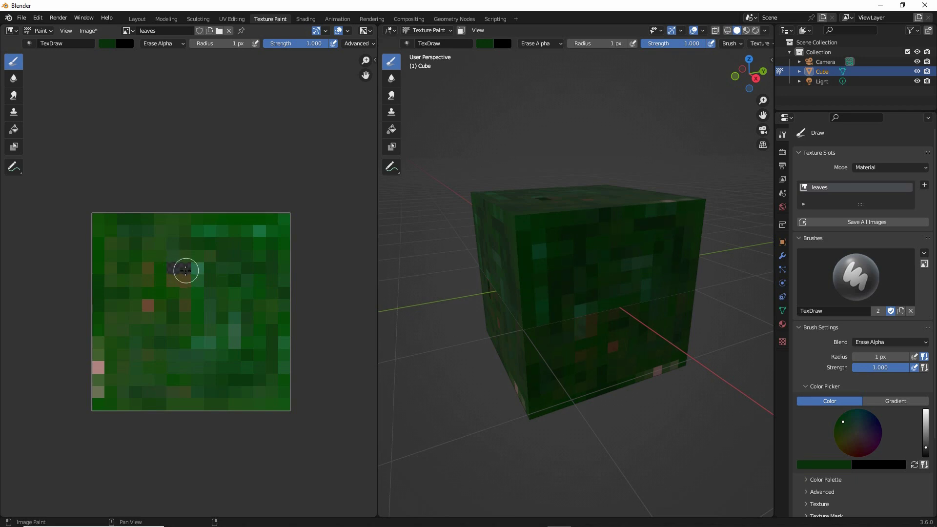
{"action": "left_click", "coordinate": [173, 281]}
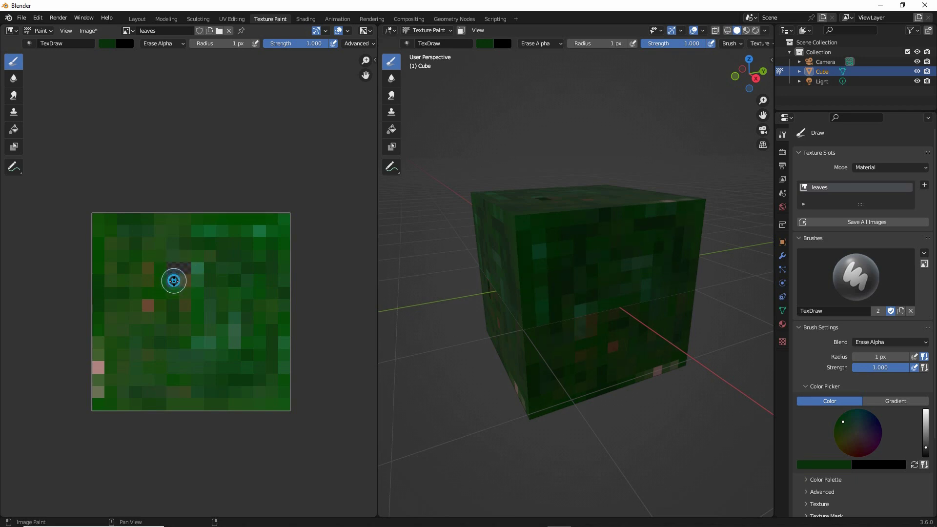
{"action": "left_click", "coordinate": [187, 280]}
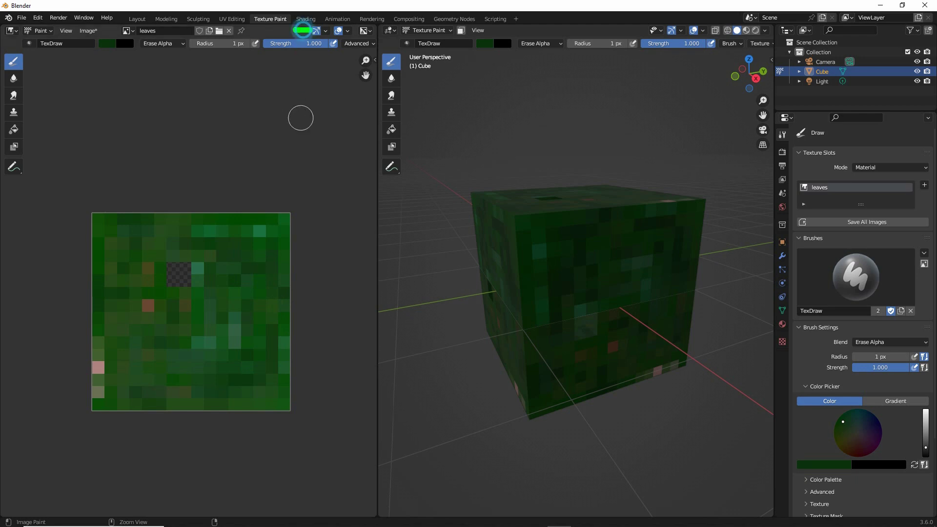
- In the Shading workspace, connect the leaves image texture's Alpha output to the Principled BSDF's Alpha input
{"action": "left_click", "coordinate": [306, 19]}
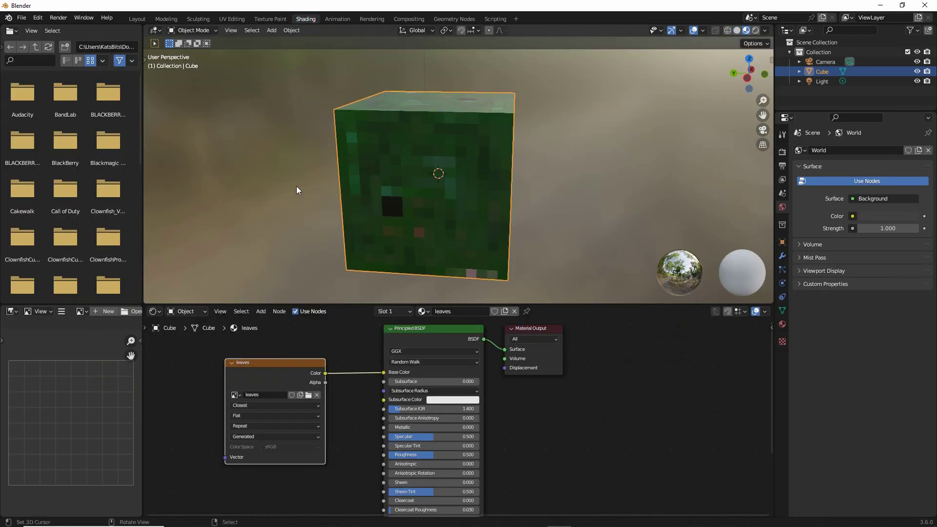
{"action": "middle_click_drag", "start_coordinate": [416, 224], "coordinate": [447, 204]}
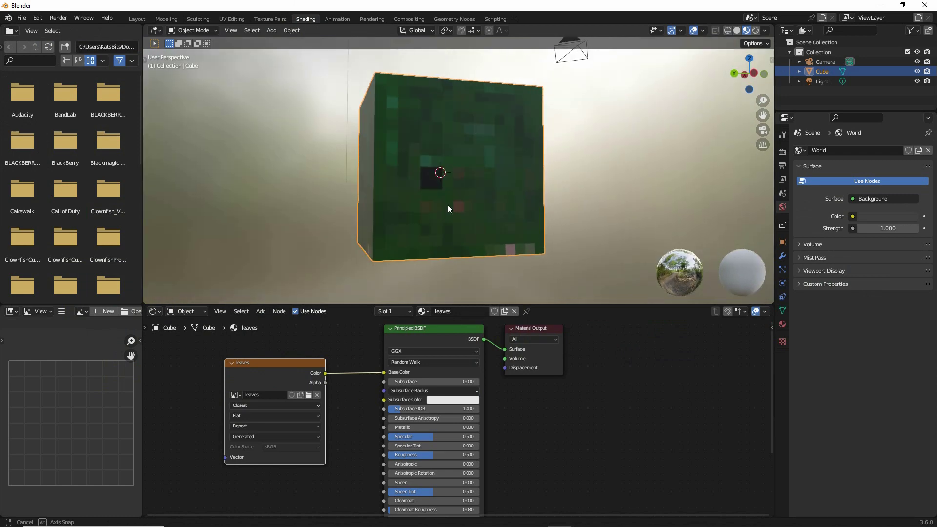
{"action": "middle_click_drag", "start_coordinate": [372, 446], "coordinate": [318, 399]}
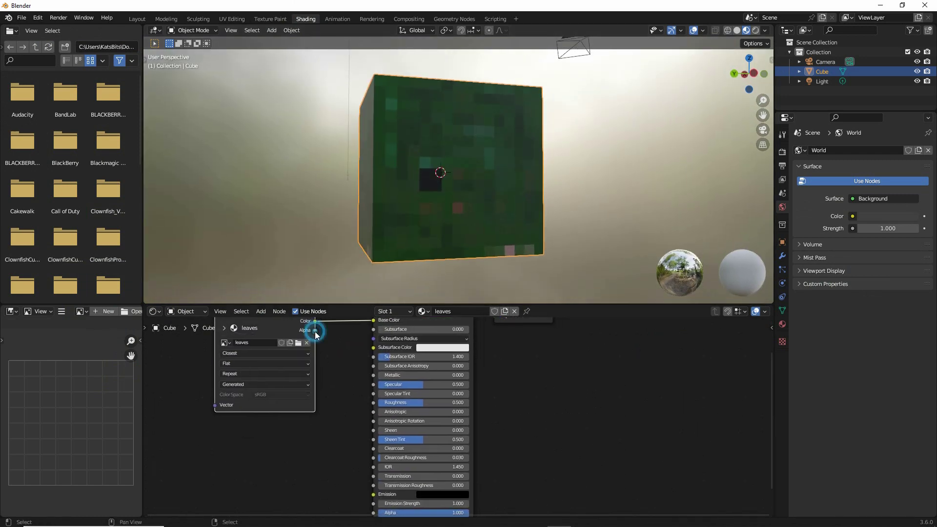
{"action": "left_click_drag", "start_coordinate": [315, 330], "coordinate": [332, 377]}
{"action": "mouse_move", "coordinate": [337, 448]}
{"action": "left_mouse_down"}
{"action": "mouse_move", "coordinate": [356, 503]}
{"action": "mouse_move", "coordinate": [370, 449]}
{"action": "left_mouse_up"}
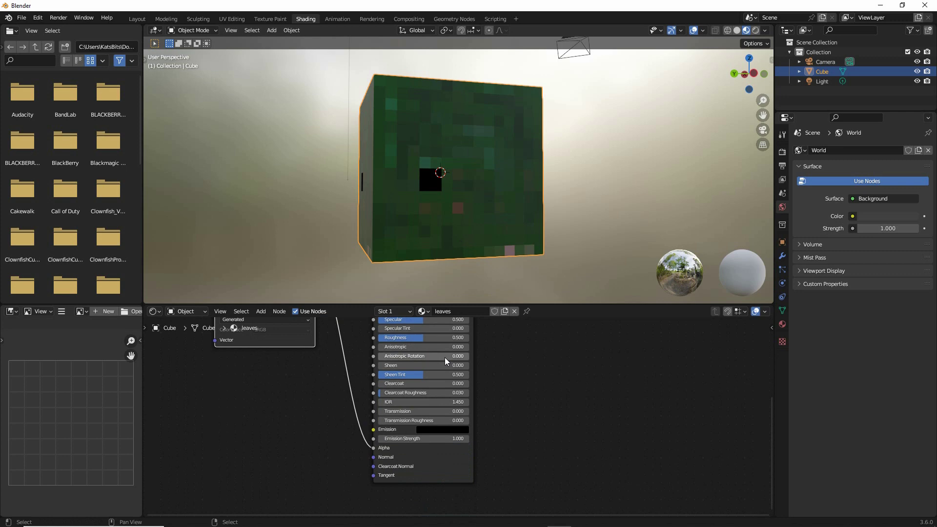
{"action": "middle_click_drag", "start_coordinate": [438, 339], "coordinate": [429, 394]}
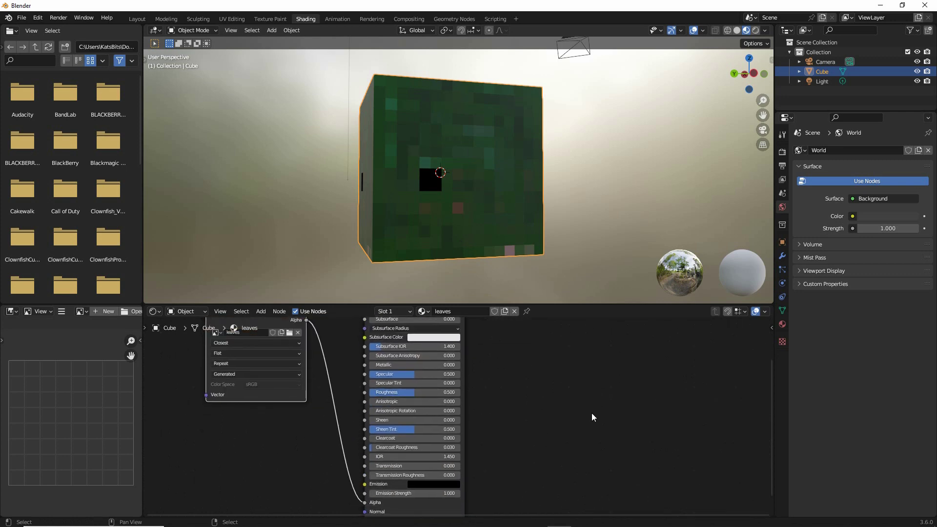
- Set the leaves material's Blend Mode to Alpha Clip and inspect the hole on the cube's faces
{"action": "mouse_move", "coordinate": [779, 313]}
{"action": "left_mouse_down"}
{"action": "mouse_move", "coordinate": [783, 287]}
{"action": "mouse_move", "coordinate": [767, 297]}
{"action": "left_mouse_up"}
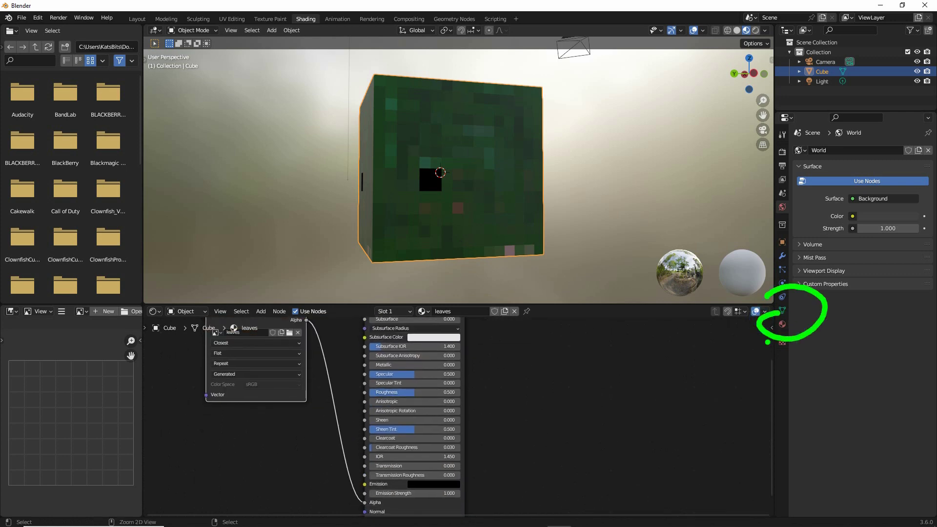
{"action": "left_click", "coordinate": [783, 324]}
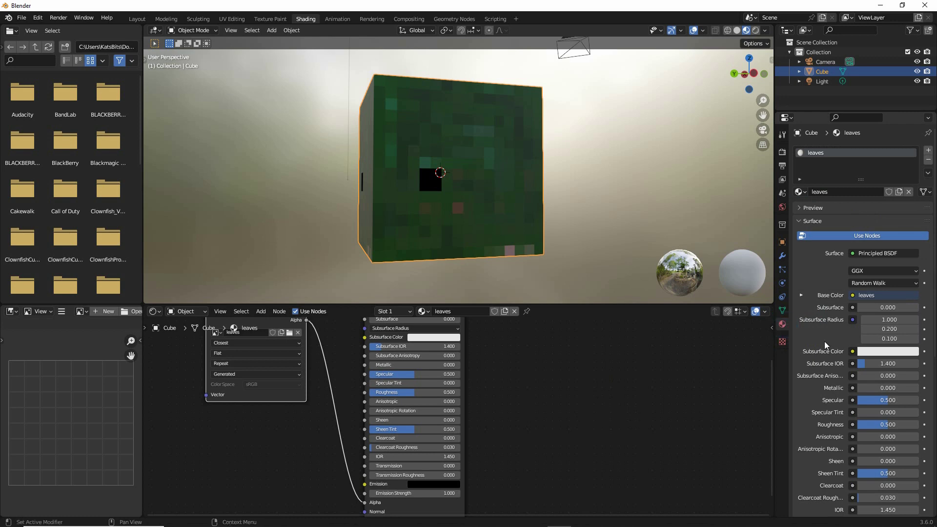
{"action": "scroll", "coordinate": [826, 343], "scroll_direction": "down", "scroll_amount": 5}
{"action": "scroll", "coordinate": [826, 343], "scroll_direction": "down", "scroll_amount": 5}
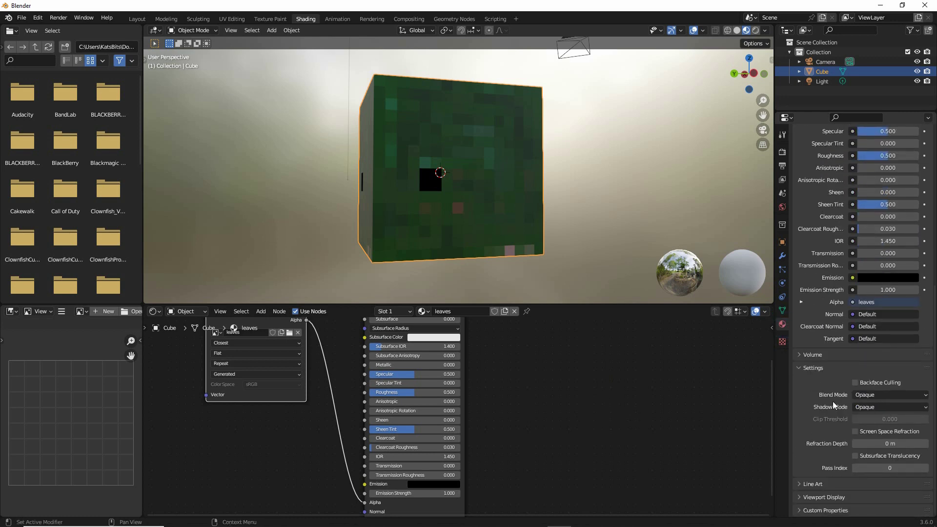
{"action": "left_click_drag", "start_coordinate": [818, 403], "coordinate": [851, 401]}
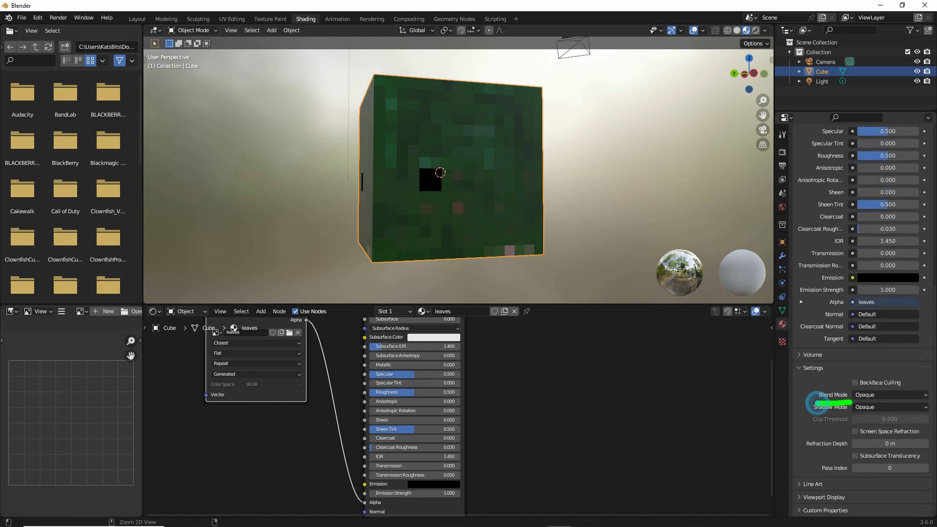
{"action": "left_click", "coordinate": [877, 394]}
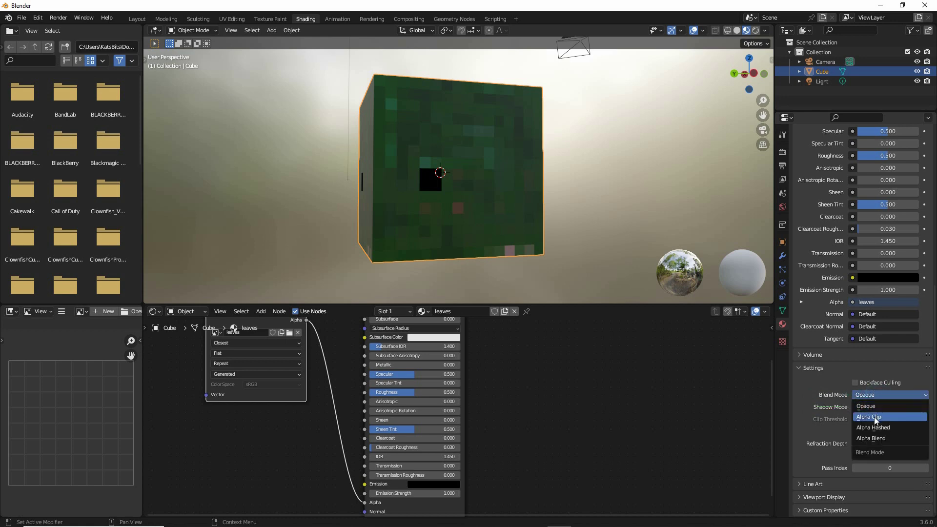
{"action": "left_click_drag", "start_coordinate": [859, 423], "coordinate": [886, 421]}
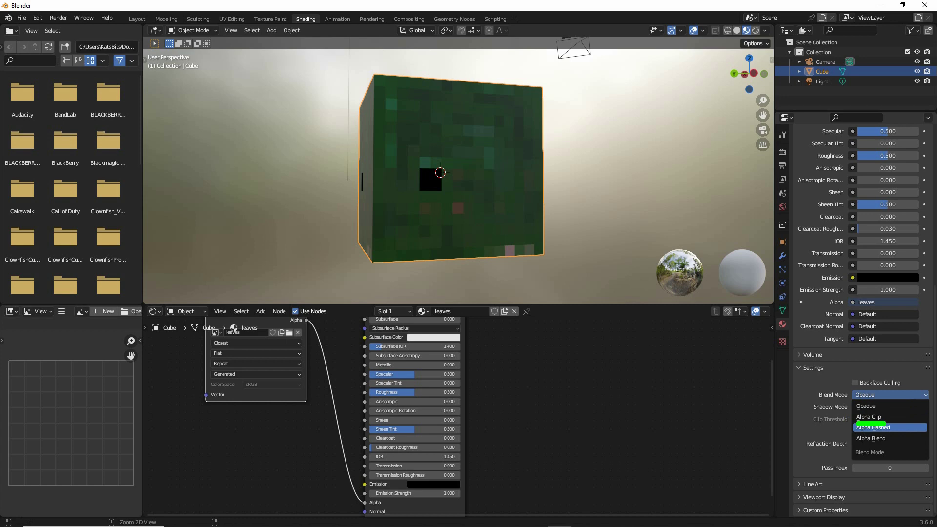
{"action": "left_click", "coordinate": [877, 417]}
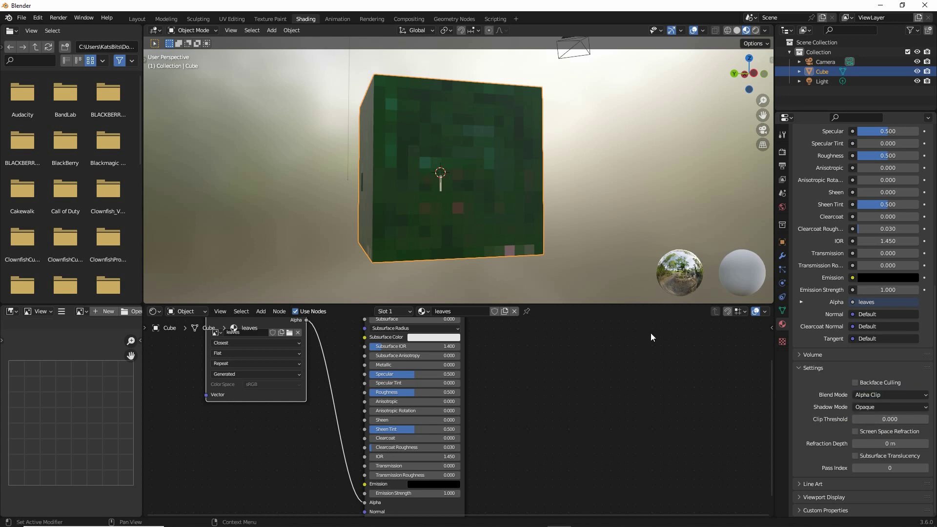
{"action": "middle_click_drag", "start_coordinate": [501, 165], "coordinate": [350, 68]}
{"action": "scroll", "coordinate": [502, 185], "scroll_direction": "up", "scroll_amount": 3}
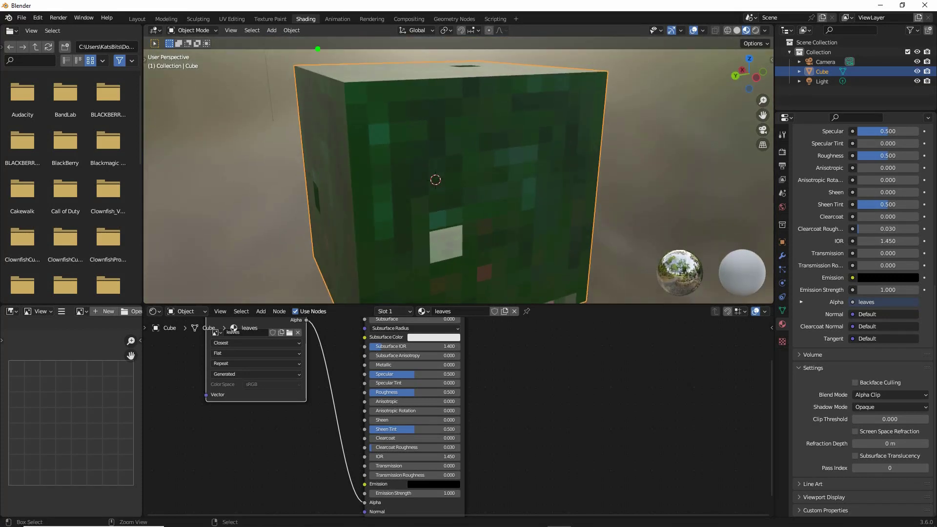
- Return to the Texture Paint workspace and erase the remaining reddish and brown pixels around the existing 2 × 2 hole
{"action": "left_click_drag", "start_coordinate": [261, 27], "coordinate": [291, 27]}
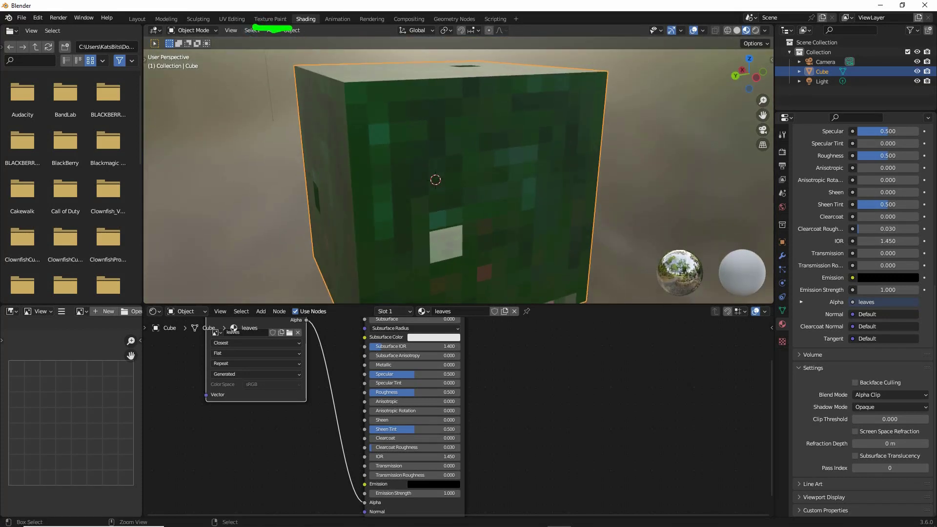
{"action": "left_click", "coordinate": [270, 18]}
{"action": "scroll", "coordinate": [201, 314], "scroll_direction": "up", "scroll_amount": 3}
{"action": "middle_click_drag", "start_coordinate": [146, 368], "coordinate": [156, 288]}
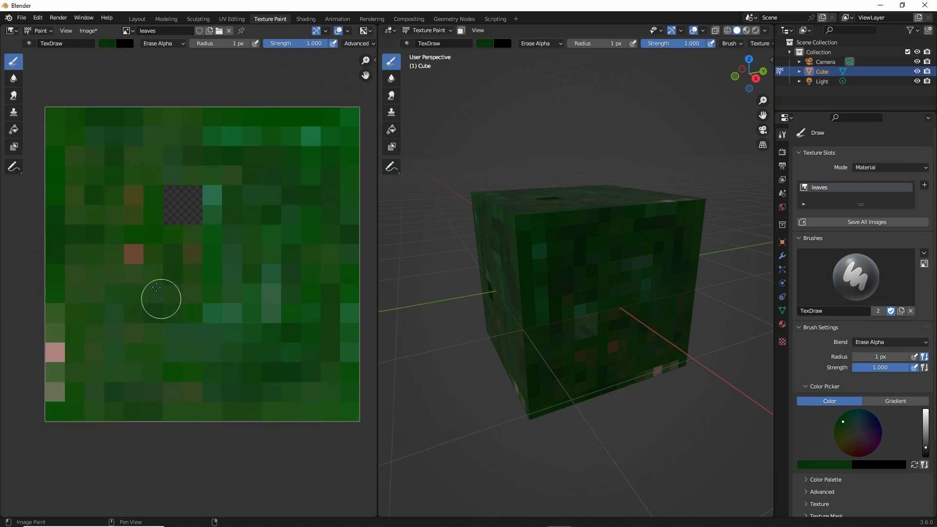
{"action": "left_click", "coordinate": [132, 254]}
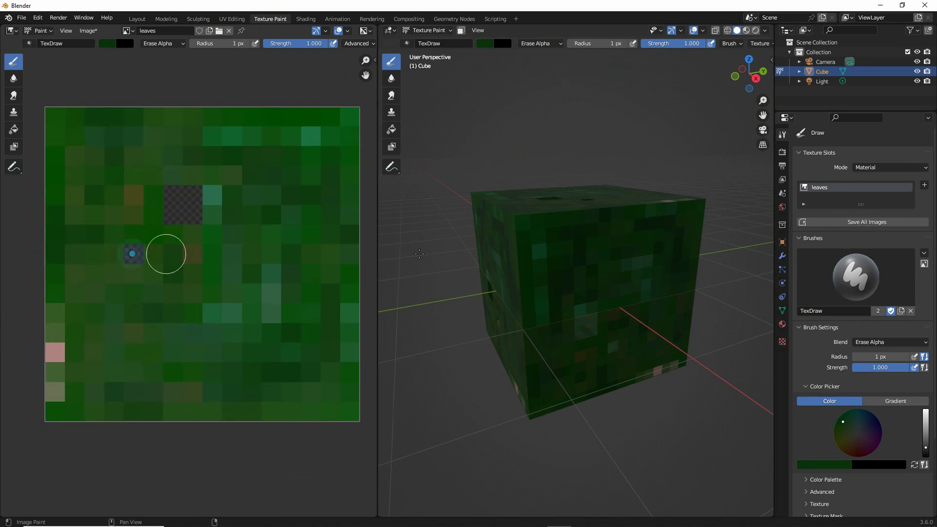
{"action": "middle_click_drag", "start_coordinate": [507, 209], "coordinate": [528, 284]}
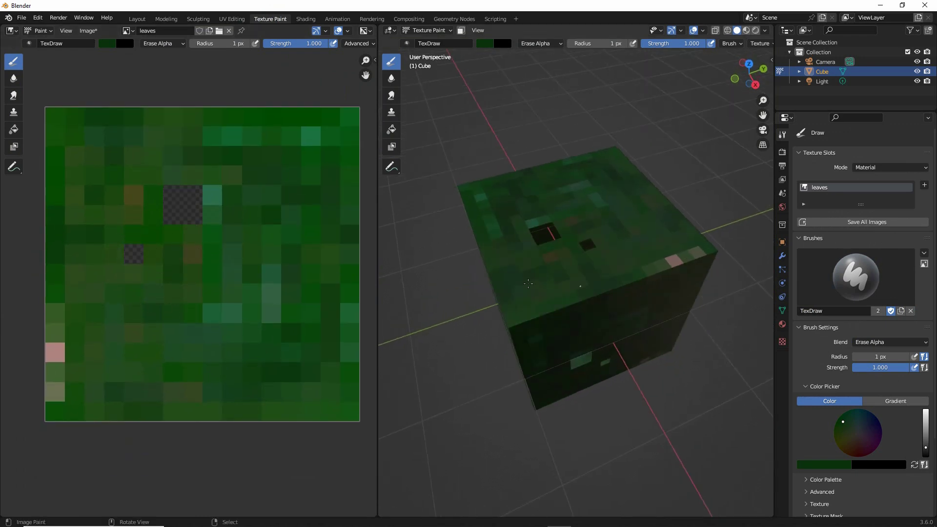
{"action": "left_click", "coordinate": [134, 193]}
{"action": "left_click", "coordinate": [134, 211]}
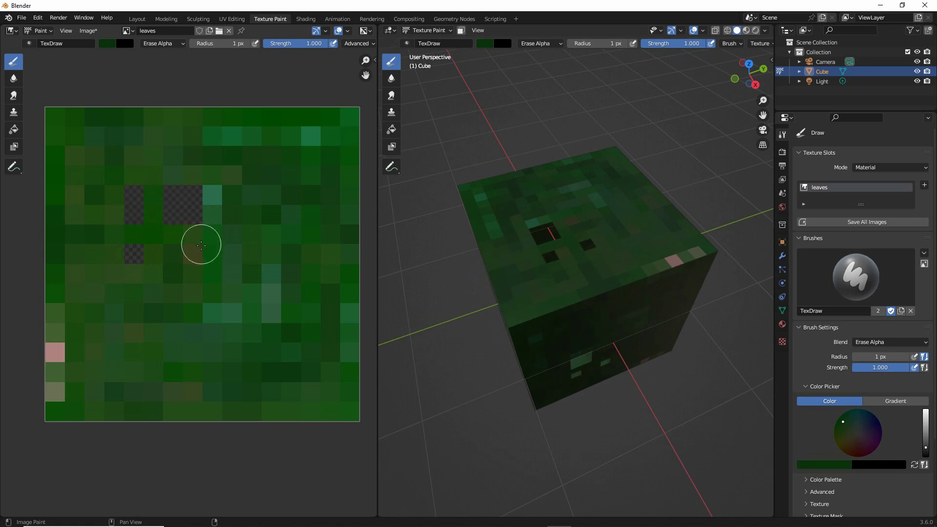
{"action": "left_click", "coordinate": [192, 252]}
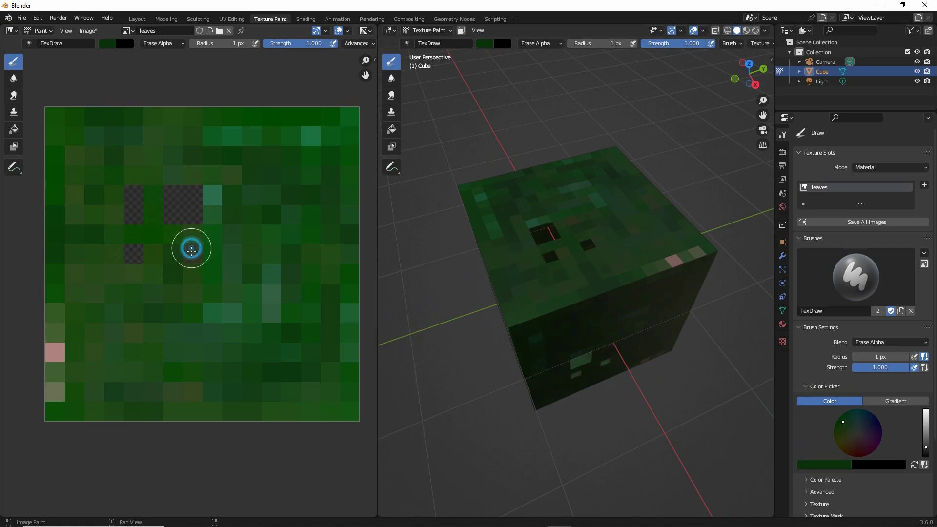
{"action": "left_click", "coordinate": [130, 195]}
{"action": "left_click", "coordinate": [130, 212]}
- Erase two pale pixels on the texture's left edge, horizontal pairs at lower left and near the top, and one pixel beside the 2 × 2 hole
{"action": "left_click", "coordinate": [51, 351]}
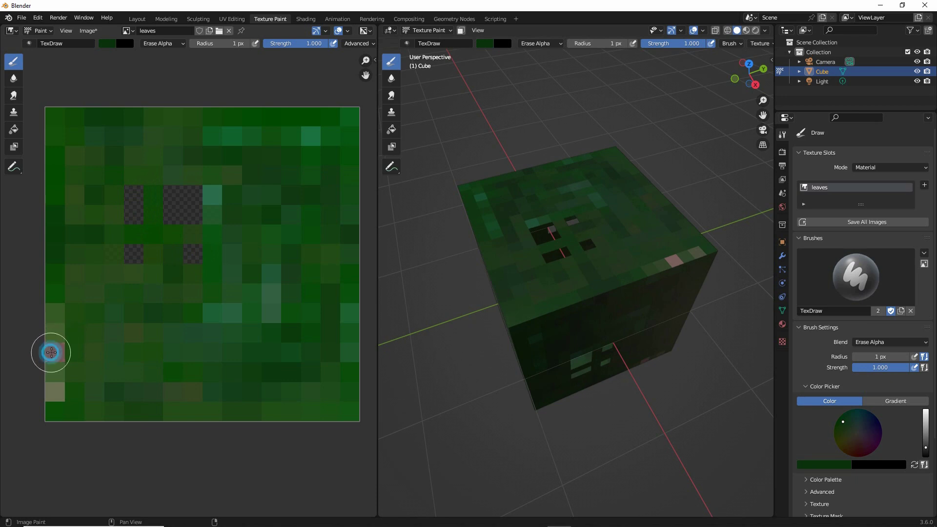
{"action": "left_click", "coordinate": [54, 397]}
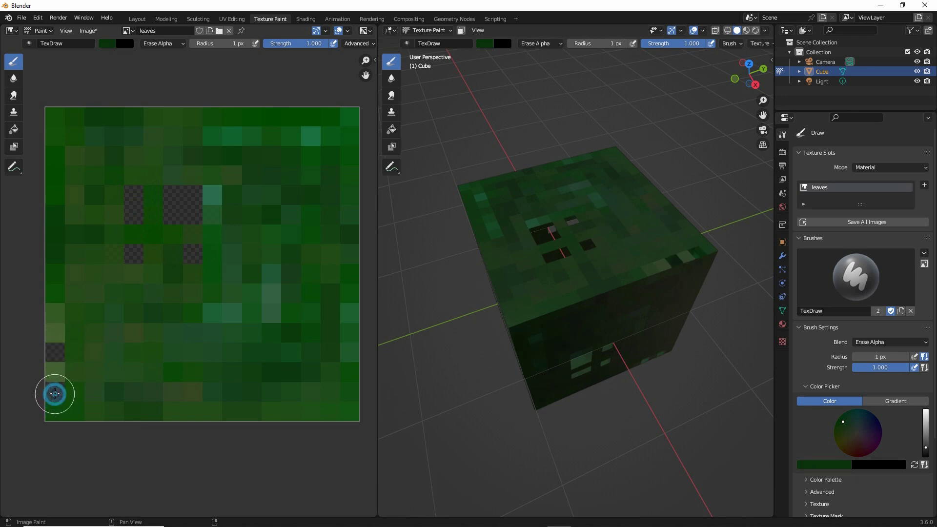
{"action": "left_click", "coordinate": [138, 336]}
{"action": "left_click", "coordinate": [153, 335]}
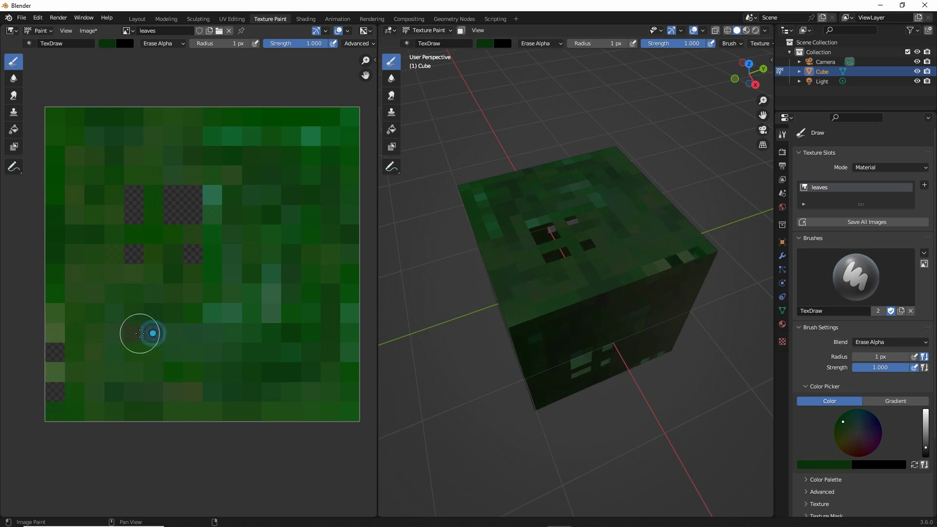
{"action": "left_click", "coordinate": [231, 136]}
{"action": "left_click", "coordinate": [246, 136]}
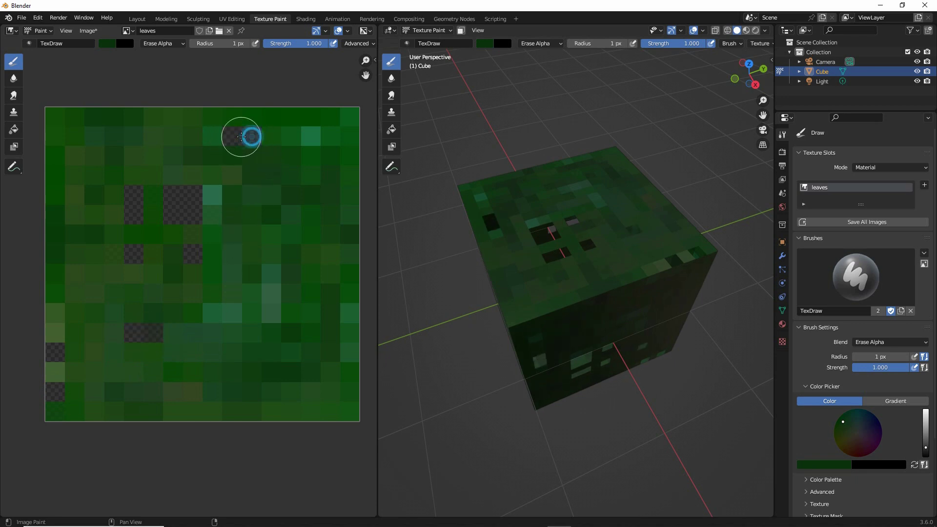
{"action": "left_click", "coordinate": [207, 193]}
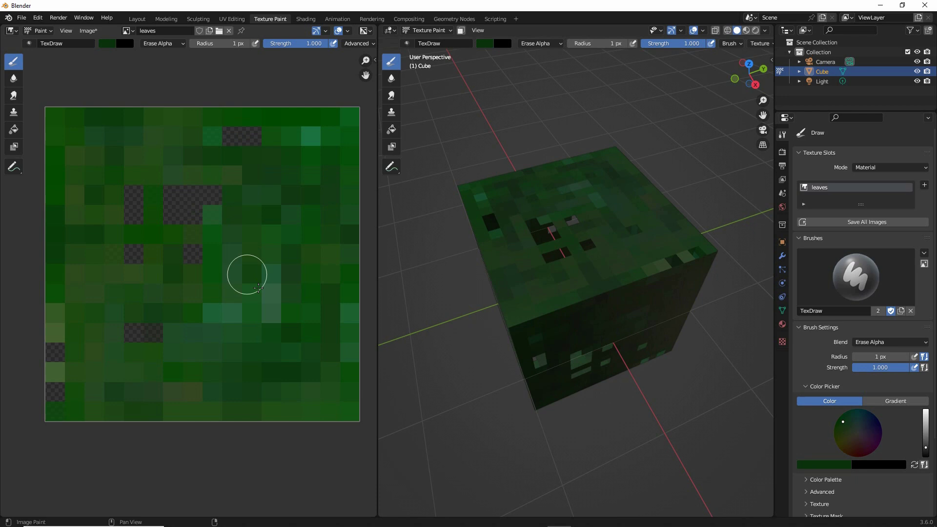
- Erase a vertical three-pixel strip right of the texture's centre and a horizontal two-pixel strip just left of its lower end
{"action": "left_click", "coordinate": [269, 275]}
{"action": "left_click", "coordinate": [269, 298]}
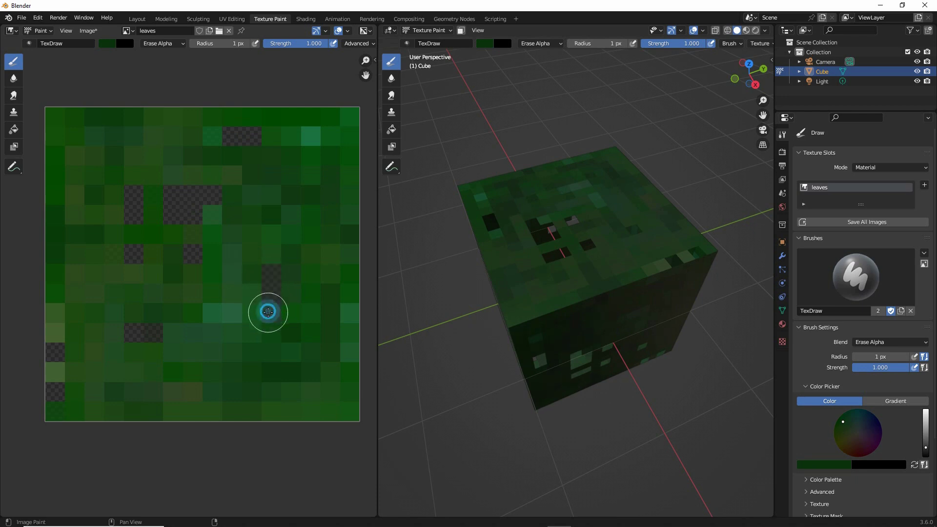
{"action": "left_click", "coordinate": [270, 306]}
{"action": "left_click", "coordinate": [270, 278]}
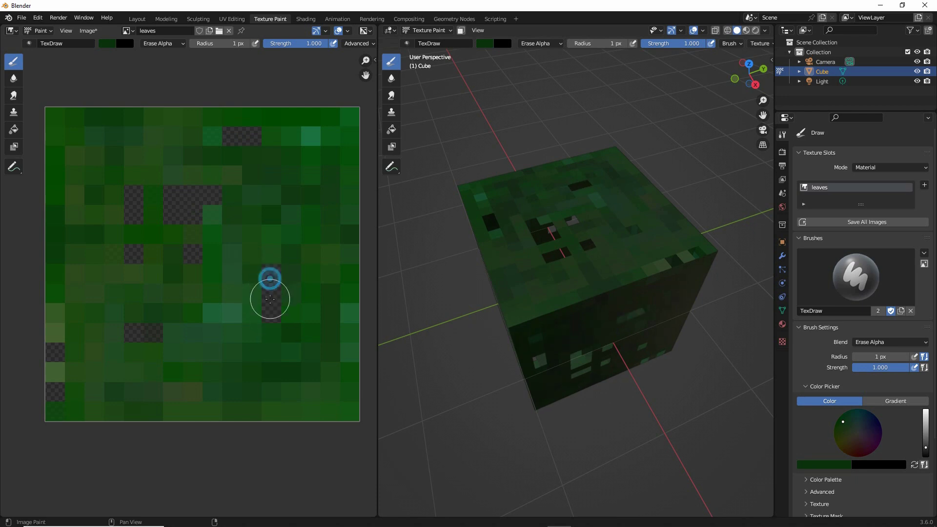
{"action": "left_click", "coordinate": [233, 310]}
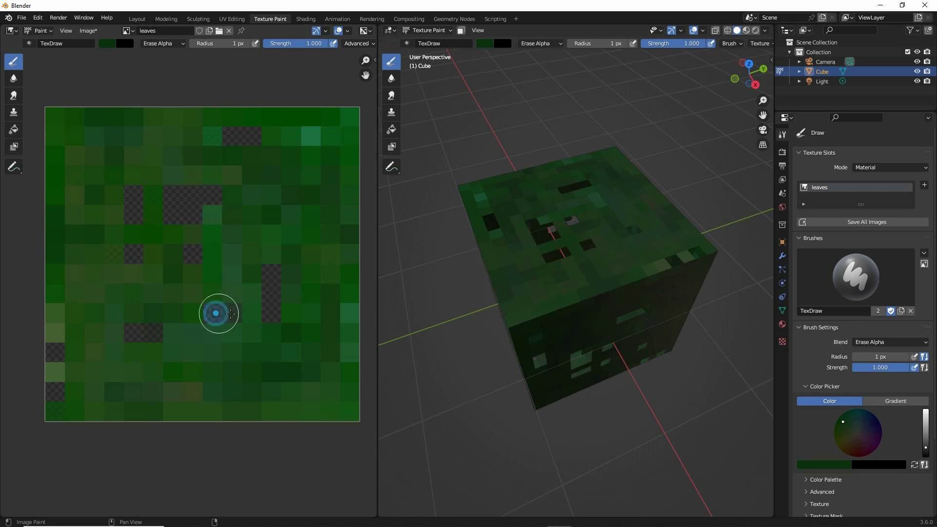
{"action": "left_click", "coordinate": [219, 314]}
{"action": "left_click", "coordinate": [229, 312]}
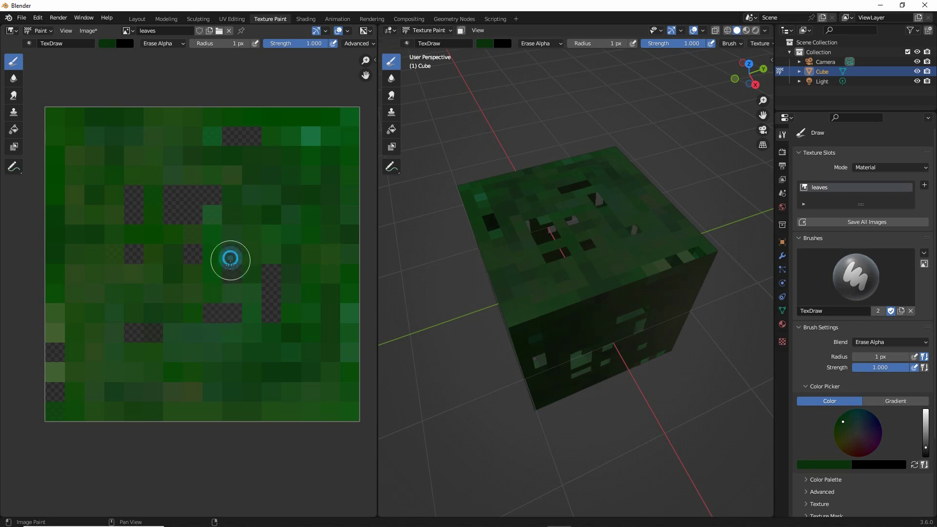
- Erase a vertical pair of pixels near the texture's centre and another vertical pair near its upper left edge
{"action": "left_click", "coordinate": [230, 264]}
{"action": "left_click", "coordinate": [230, 274]}
{"action": "left_click", "coordinate": [231, 271]}
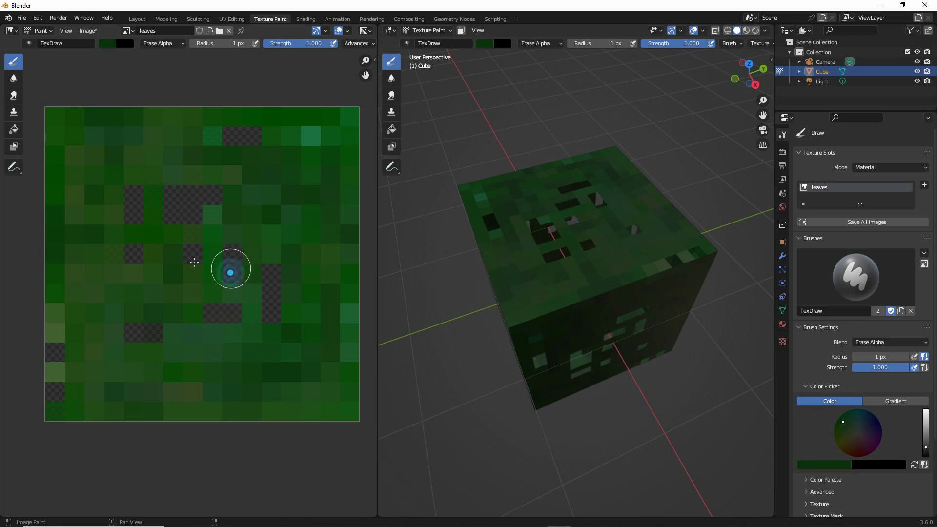
{"action": "left_click", "coordinate": [74, 213]}
{"action": "left_click", "coordinate": [74, 203]}
{"action": "left_click", "coordinate": [81, 214]}
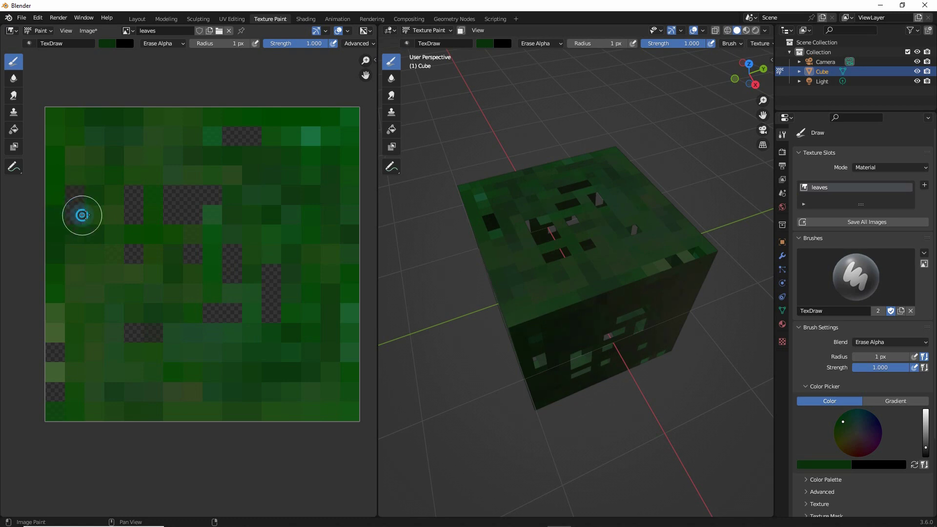
- Extend the vertical hole near the texture's left edge sideways, then erase the bright pixel near the upper right and two pixels on the right edge
{"action": "left_click", "coordinate": [91, 213]}
{"action": "left_click", "coordinate": [90, 212]}
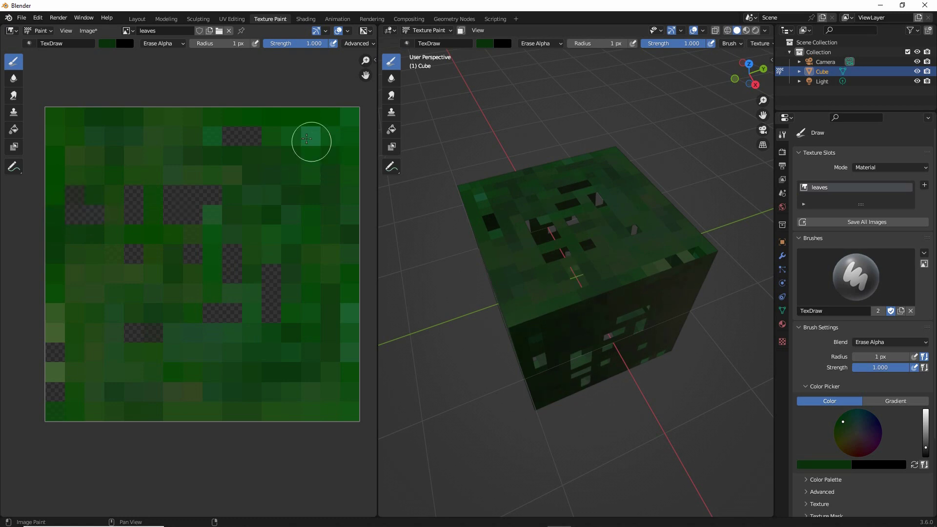
{"action": "left_click", "coordinate": [309, 136]}
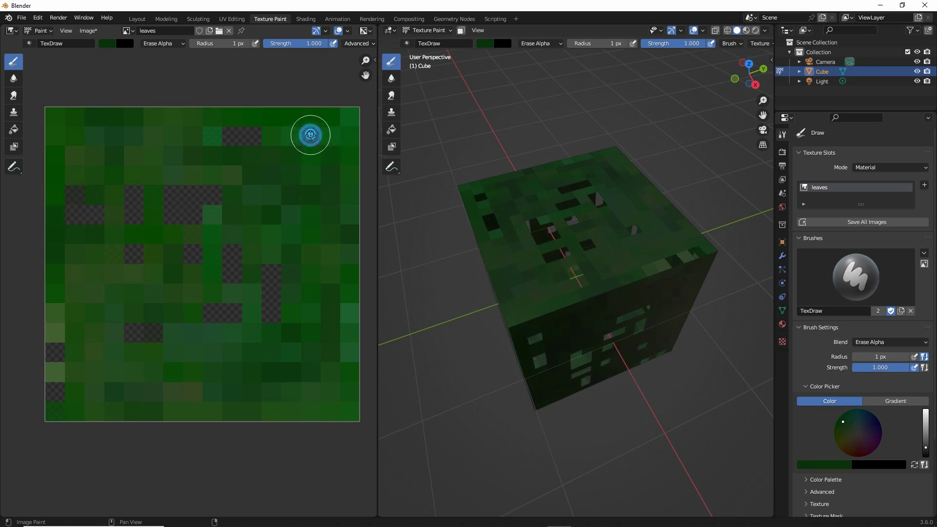
{"action": "left_click", "coordinate": [350, 347]}
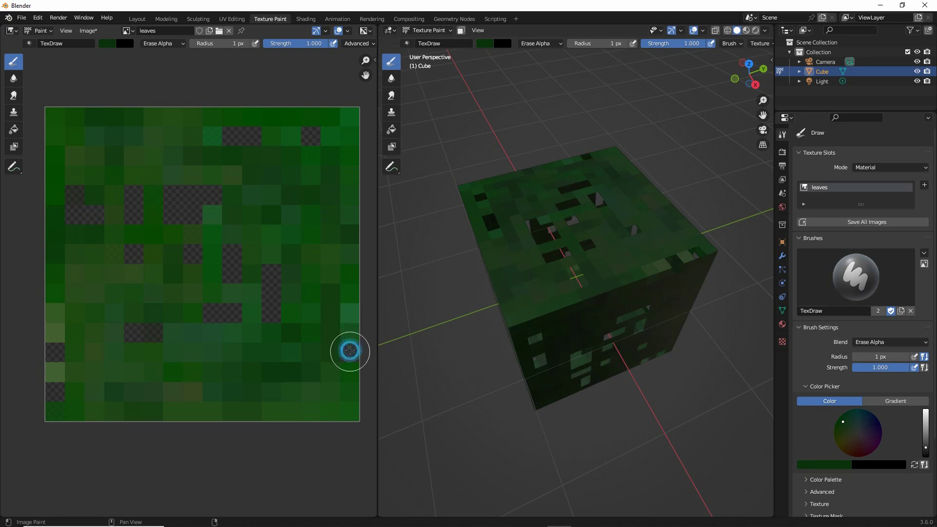
{"action": "left_click", "coordinate": [348, 314]}
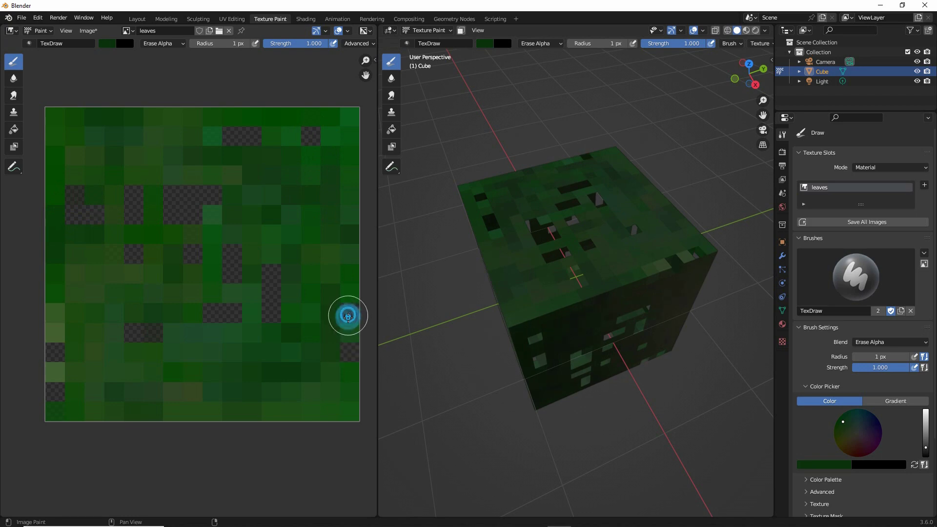
- Erase an L-shaped three-pixel cluster at the texture's lower right, plus a horizontal pair and a vertical pair at its lower left
{"action": "left_click", "coordinate": [249, 374]}
{"action": "left_click", "coordinate": [272, 370]}
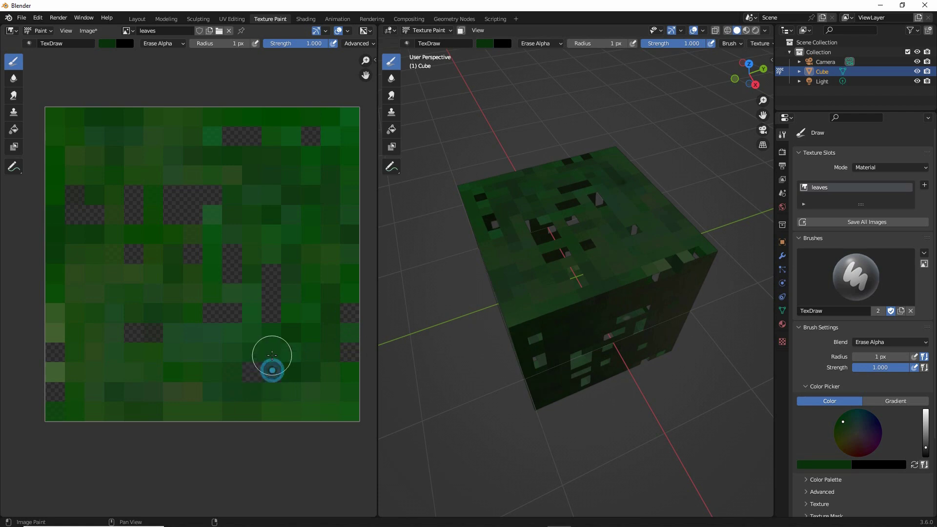
{"action": "left_click", "coordinate": [272, 356]}
{"action": "left_click_drag", "start_coordinate": [260, 355], "coordinate": [261, 373]}
{"action": "mouse_move", "coordinate": [187, 404]}
{"action": "left_mouse_down"}
{"action": "mouse_move", "coordinate": [193, 389]}
{"action": "mouse_move", "coordinate": [110, 393]}
{"action": "mouse_move", "coordinate": [112, 382]}
{"action": "left_mouse_up"}
- Erase a vertical pair of pixels left of the texture's centre and an L-shaped three-pixel cluster at its upper right
{"action": "mouse_move", "coordinate": [562, 283]}
{"action": "middle_mouse_down"}
{"action": "mouse_move", "coordinate": [537, 293]}
{"action": "mouse_move", "coordinate": [566, 278]}
{"action": "mouse_move", "coordinate": [590, 284]}
{"action": "mouse_move", "coordinate": [537, 297]}
{"action": "middle_mouse_up"}
{"action": "left_click", "coordinate": [95, 273]}
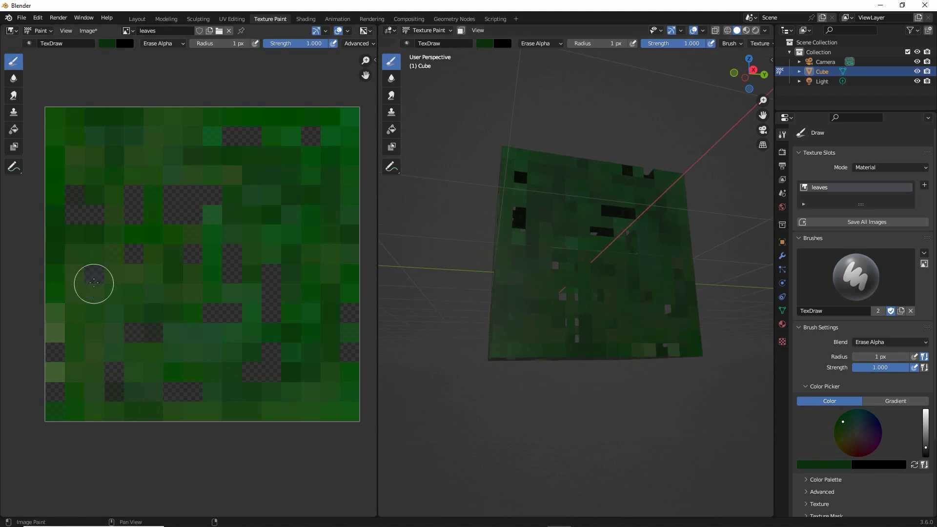
{"action": "left_click", "coordinate": [94, 276]}
{"action": "left_click_drag", "start_coordinate": [94, 274], "coordinate": [91, 289]}
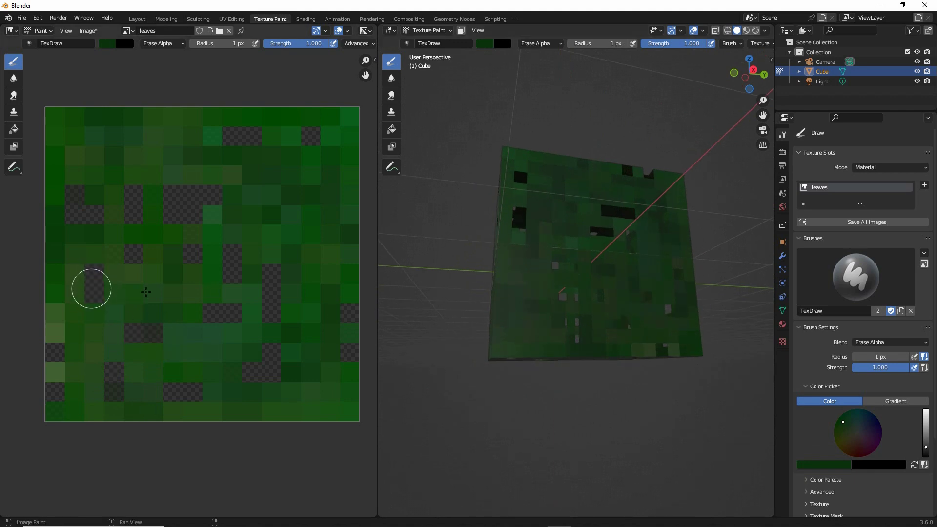
{"action": "mouse_move", "coordinate": [296, 204]}
{"action": "left_mouse_down"}
{"action": "mouse_move", "coordinate": [305, 211]}
{"action": "mouse_move", "coordinate": [310, 197]}
{"action": "left_mouse_up"}
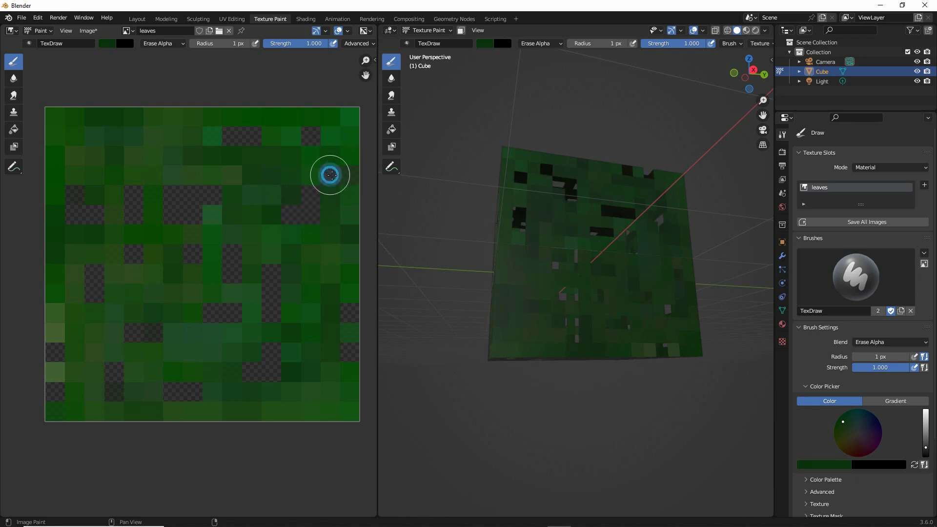
- Erase a horizontal pair of pixels at the texture's lower right, then an L-shaped cluster and a vertical pair at its upper left
{"action": "mouse_move", "coordinate": [556, 290]}
{"action": "middle_mouse_down"}
{"action": "mouse_move", "coordinate": [565, 288]}
{"action": "mouse_move", "coordinate": [397, 309]}
{"action": "middle_mouse_up"}
{"action": "mouse_move", "coordinate": [315, 396]}
{"action": "left_mouse_down"}
{"action": "mouse_move", "coordinate": [309, 391]}
{"action": "mouse_move", "coordinate": [330, 391]}
{"action": "left_mouse_up"}
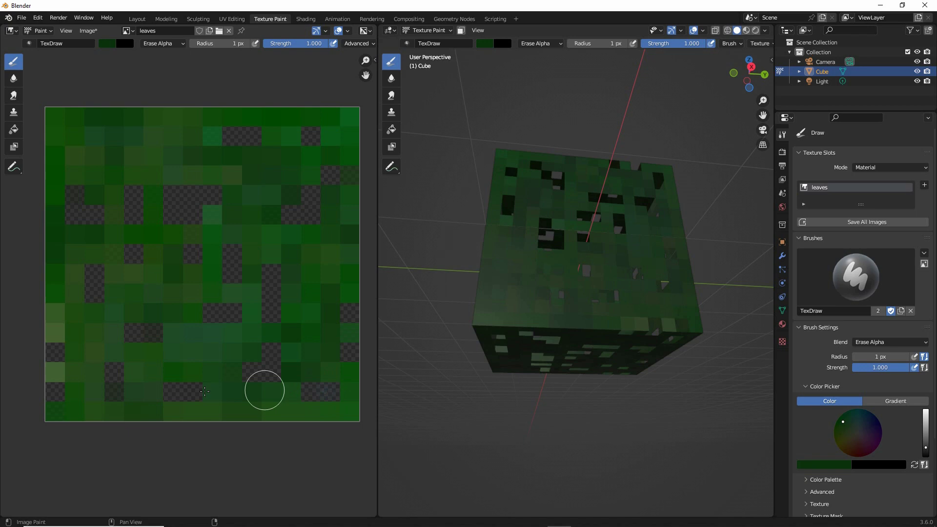
{"action": "mouse_move", "coordinate": [101, 151]}
{"action": "left_mouse_down"}
{"action": "mouse_move", "coordinate": [83, 134]}
{"action": "mouse_move", "coordinate": [98, 136]}
{"action": "mouse_move", "coordinate": [88, 156]}
{"action": "left_mouse_up"}
{"action": "left_click", "coordinate": [91, 139]}
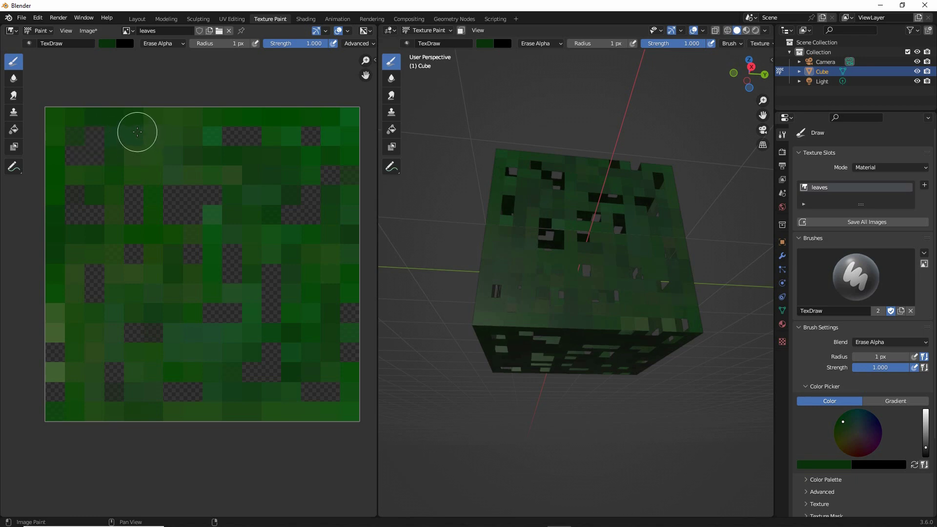
{"action": "left_click_drag", "start_coordinate": [137, 132], "coordinate": [138, 160]}
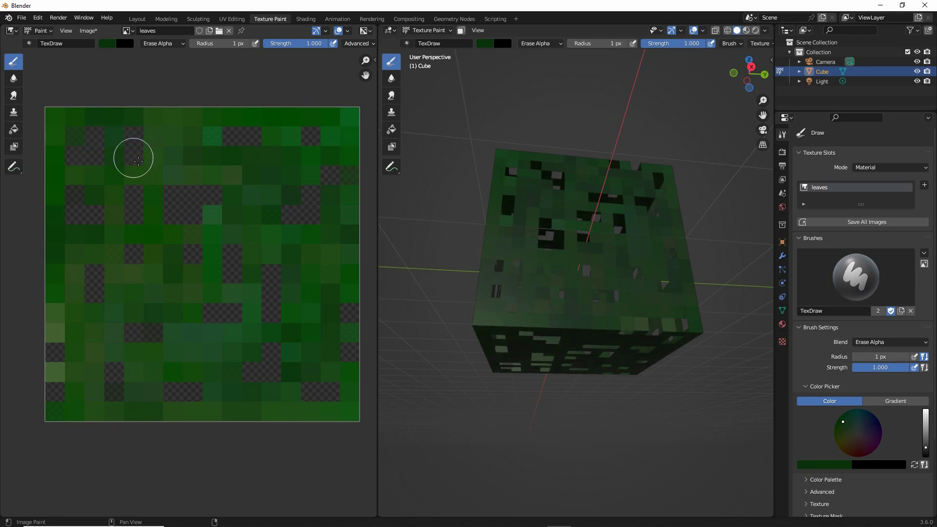
{"action": "mouse_move", "coordinate": [562, 312]}
{"action": "middle_mouse_down"}
{"action": "mouse_move", "coordinate": [629, 305]}
{"action": "mouse_move", "coordinate": [625, 354]}
{"action": "mouse_move", "coordinate": [497, 240]}
{"action": "mouse_move", "coordinate": [571, 278]}
{"action": "mouse_move", "coordinate": [606, 277]}
{"action": "middle_mouse_up"}
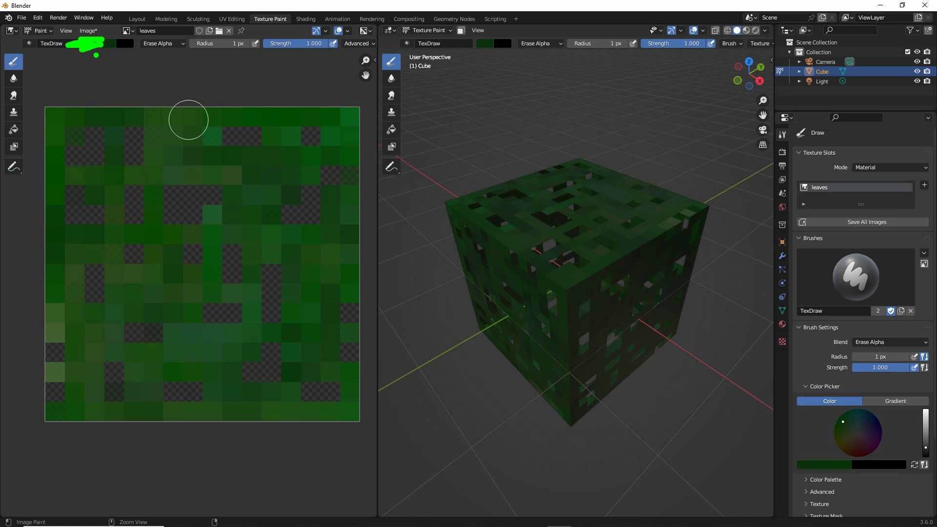
- Start saving the painted texture under a new name, choosing the entities folder and the file name leavespainted
{"action": "left_click", "coordinate": [89, 31]}
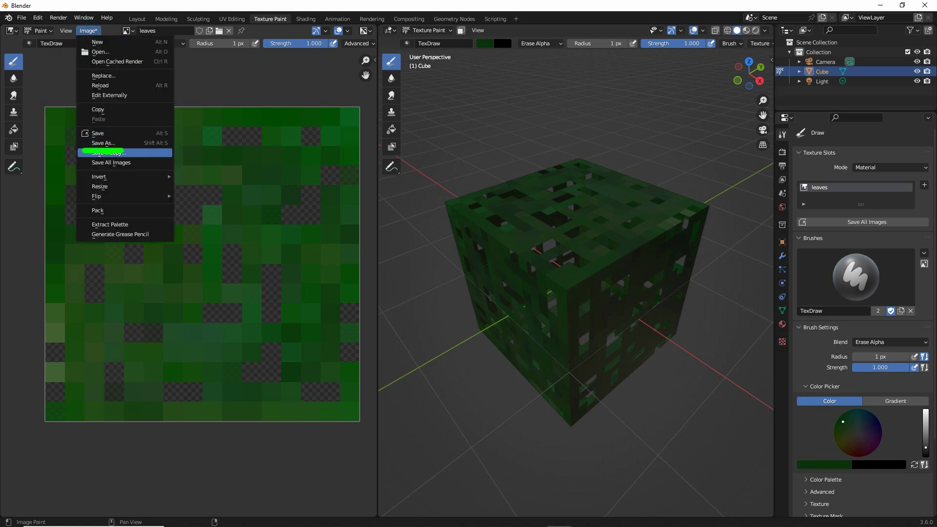
{"action": "left_click", "coordinate": [102, 143]}
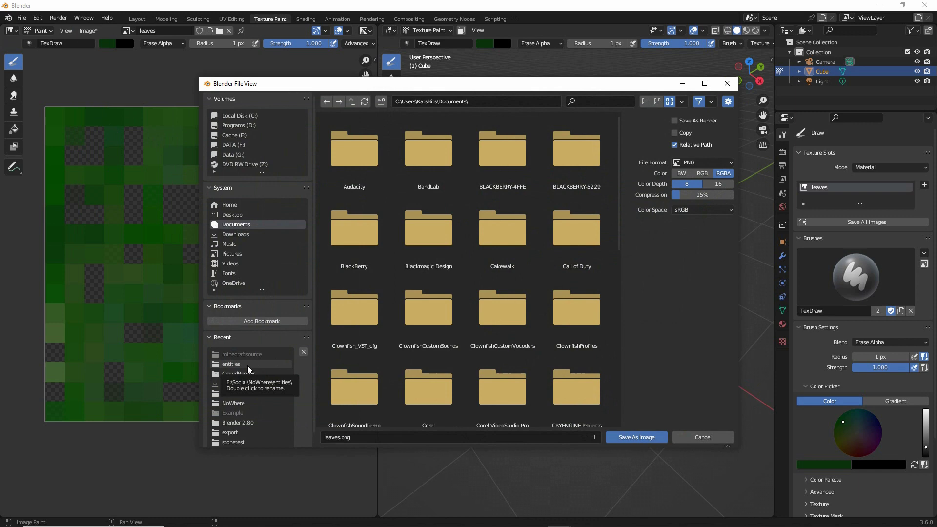
{"action": "left_click", "coordinate": [231, 365]}
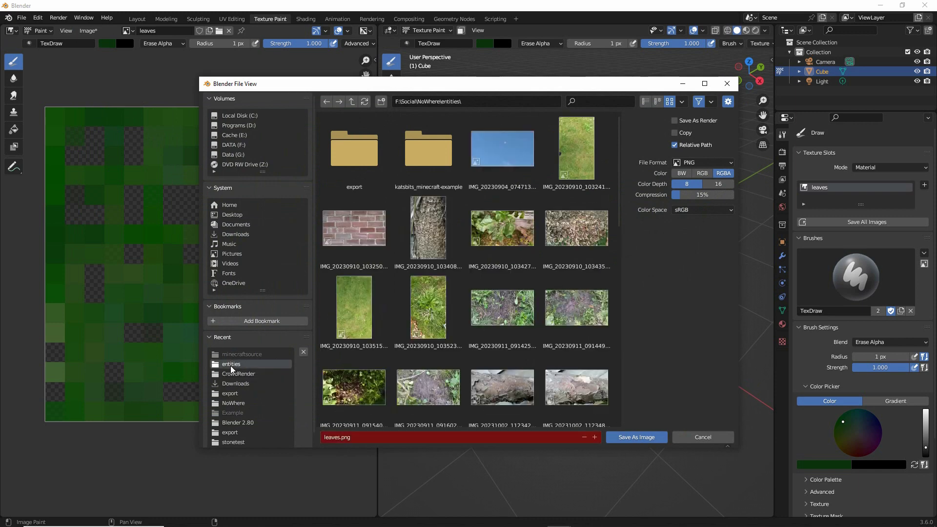
{"action": "left_click", "coordinate": [357, 438]}
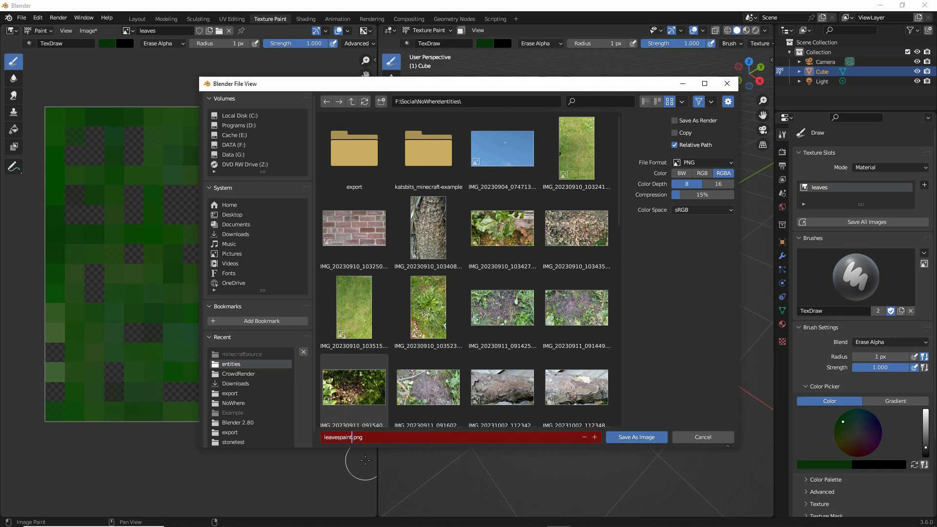
{"action": "key", "text": "Return"}
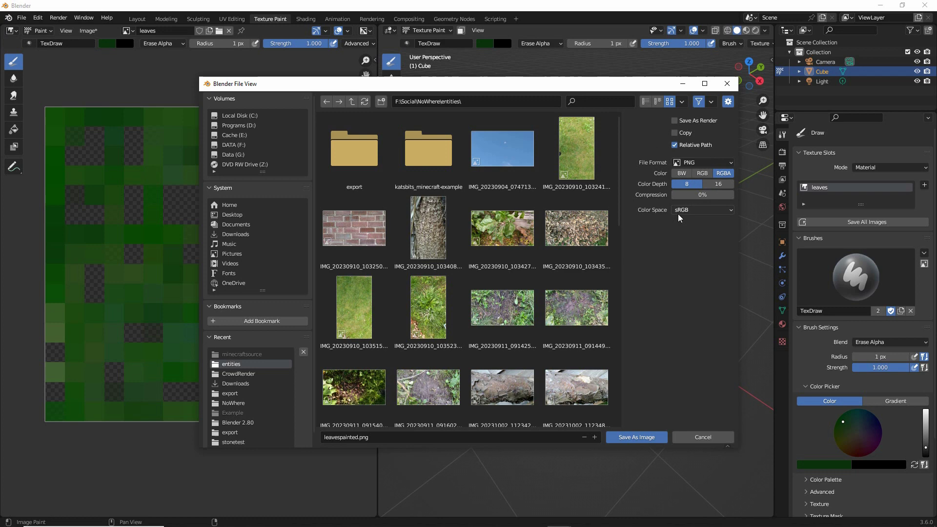
- Set the file format to Targa Raw and save the texture as leavespainted.tga
{"action": "left_click", "coordinate": [690, 164]}
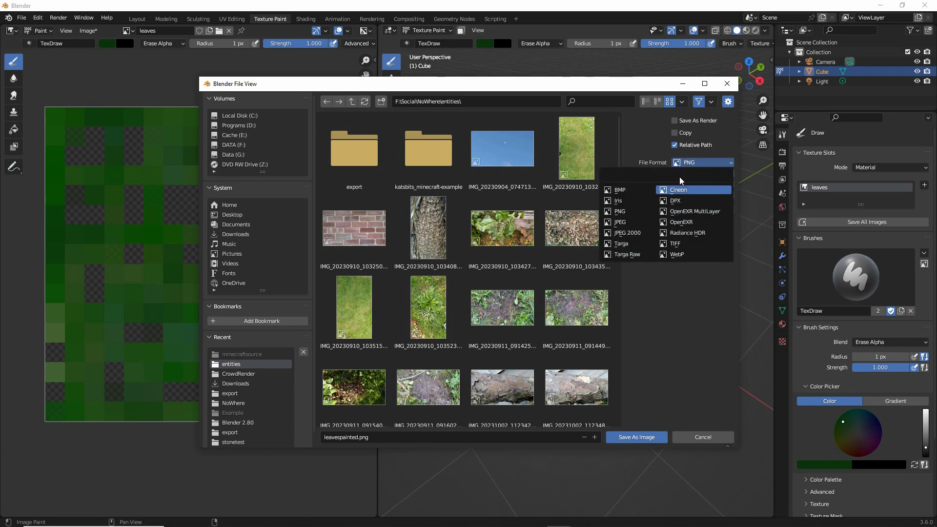
{"action": "left_click", "coordinate": [634, 255]}
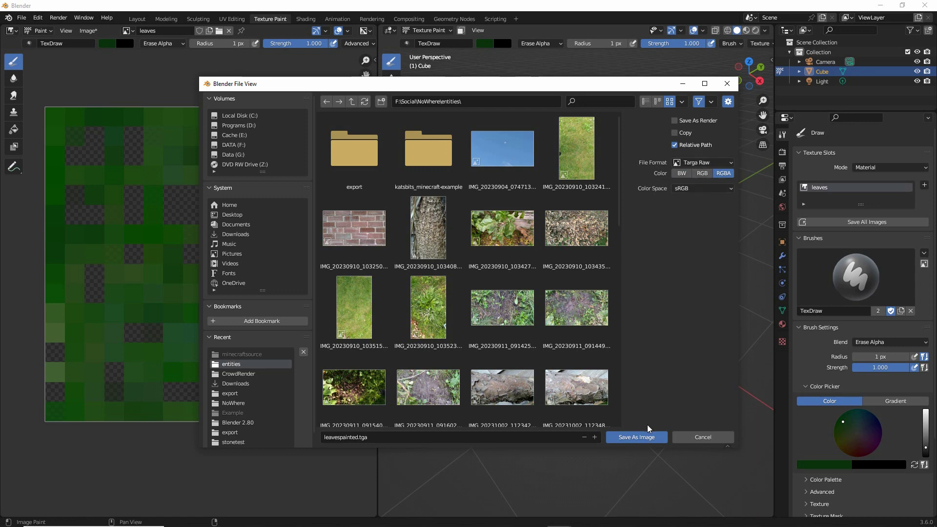
{"action": "key", "text": "ctrl+2"}
{"action": "left_click_drag", "start_coordinate": [623, 424], "coordinate": [649, 435]}
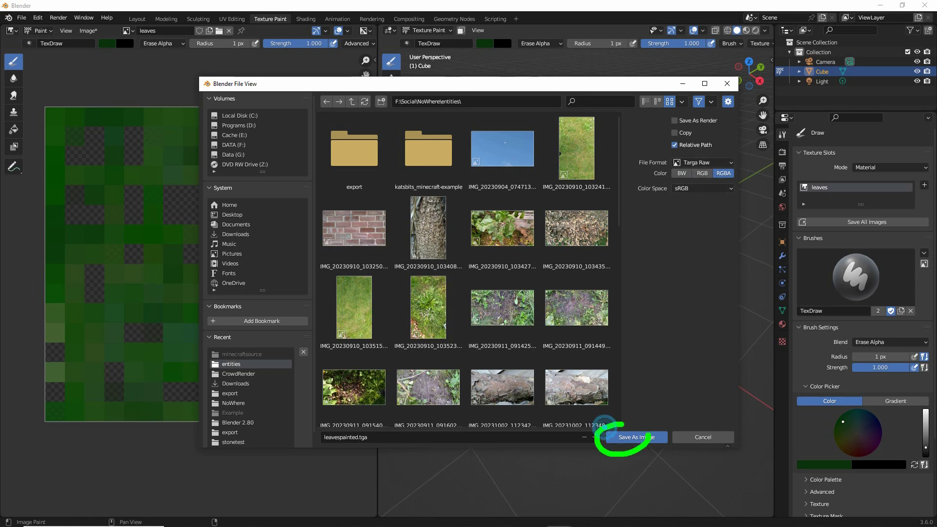
{"action": "left_click", "coordinate": [639, 436]}
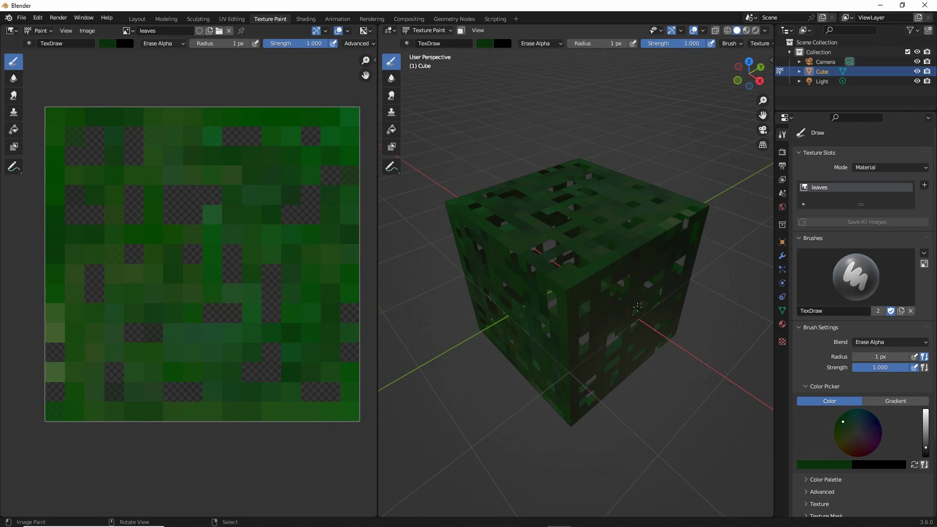
- Lower the leaves material's Specular to about 0.059 and raise its Roughness to about 0.965
{"action": "middle_click_drag", "start_coordinate": [637, 306], "coordinate": [777, 333]}
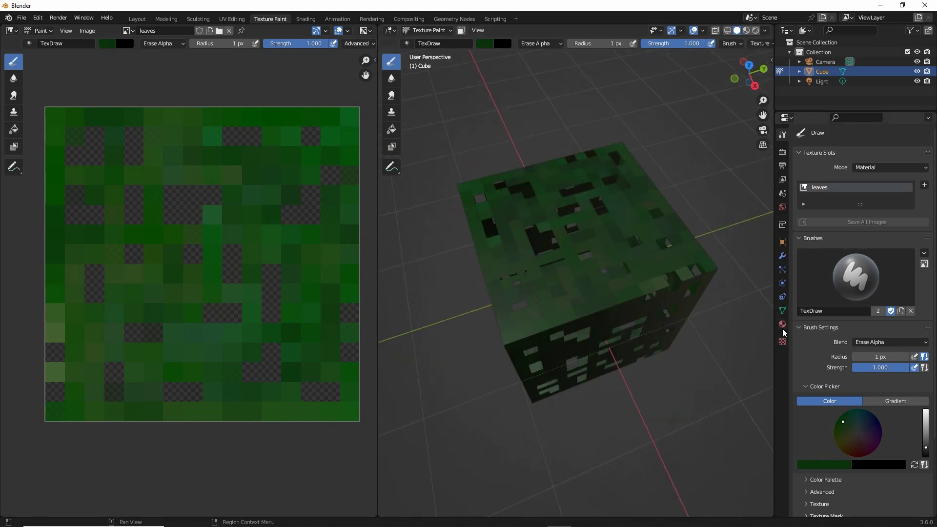
{"action": "left_click", "coordinate": [782, 325]}
{"action": "scroll", "coordinate": [852, 311], "scroll_direction": "down", "scroll_amount": 8}
{"action": "scroll", "coordinate": [848, 342], "scroll_direction": "up", "scroll_amount": 4}
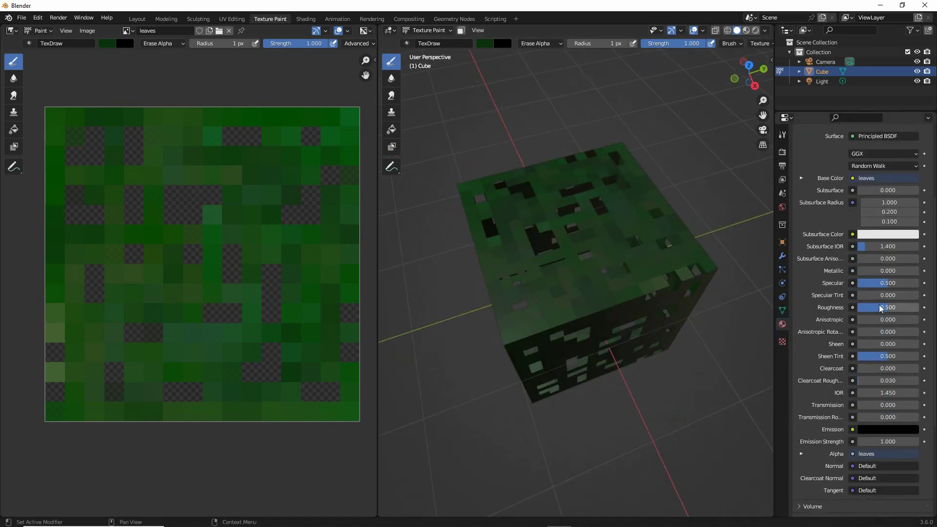
{"action": "left_click_drag", "start_coordinate": [895, 283], "coordinate": [874, 283]}
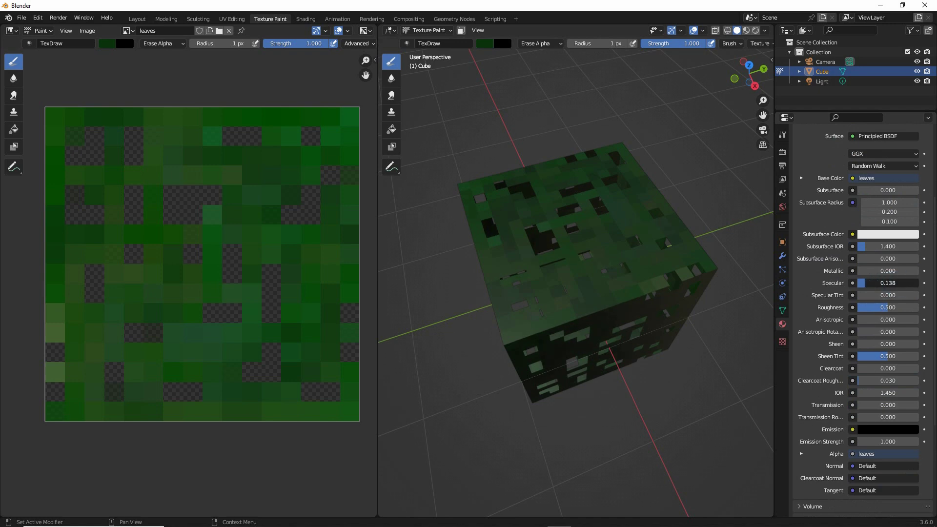
{"action": "left_click", "coordinate": [895, 307]}
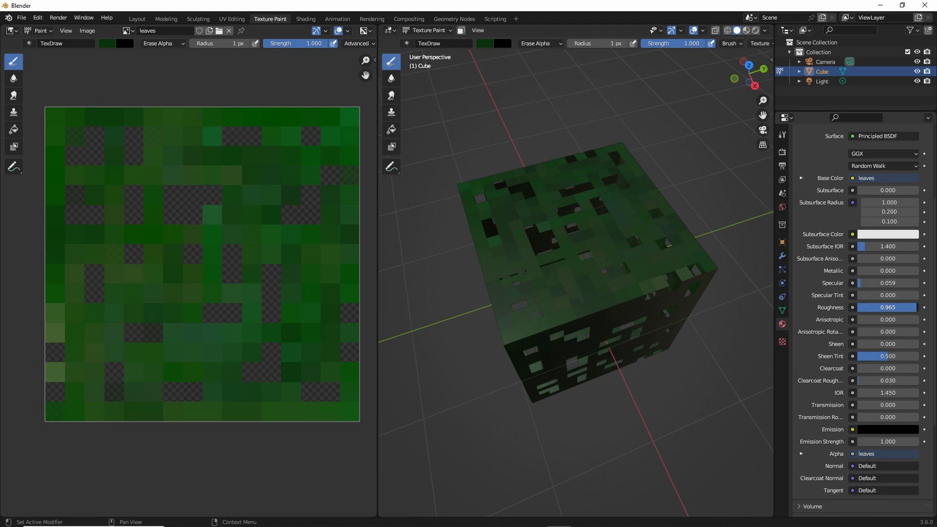
- Switch to the Layout workspace and show the cube in Material Preview shading to inspect the leaves texture up close
{"action": "middle_click_drag", "start_coordinate": [483, 341], "coordinate": [598, 293]}
{"action": "left_click", "coordinate": [137, 19]}
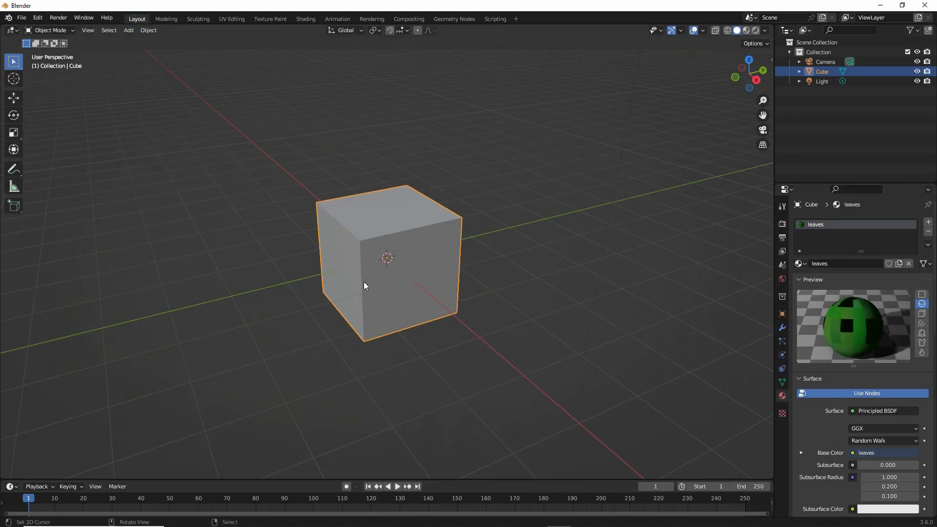
{"action": "middle_click_drag", "start_coordinate": [364, 287], "coordinate": [375, 288]}
{"action": "left_click", "coordinate": [747, 30]}
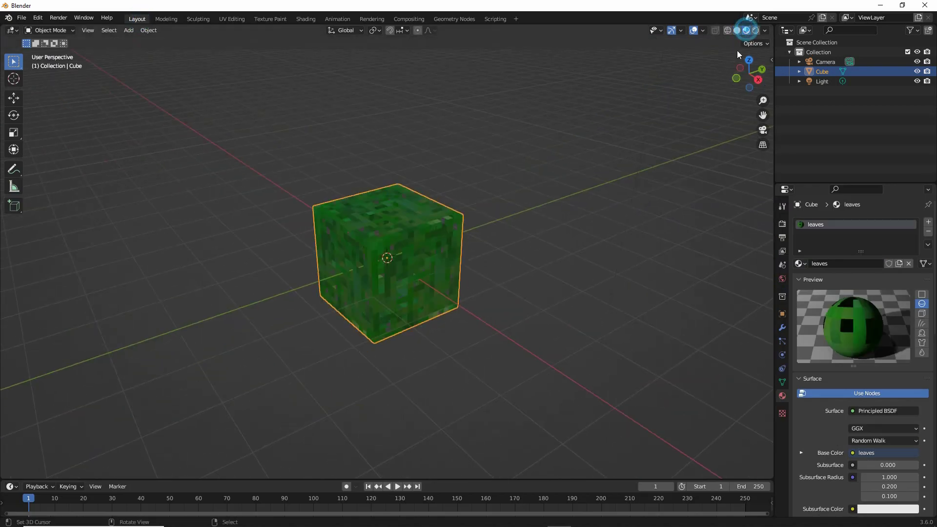
{"action": "scroll", "coordinate": [395, 312], "scroll_direction": "up", "scroll_amount": 5}
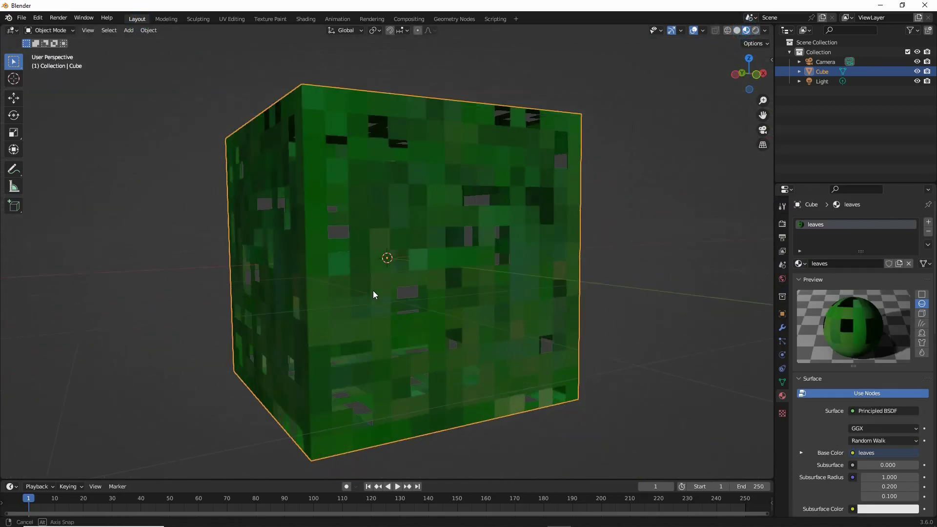